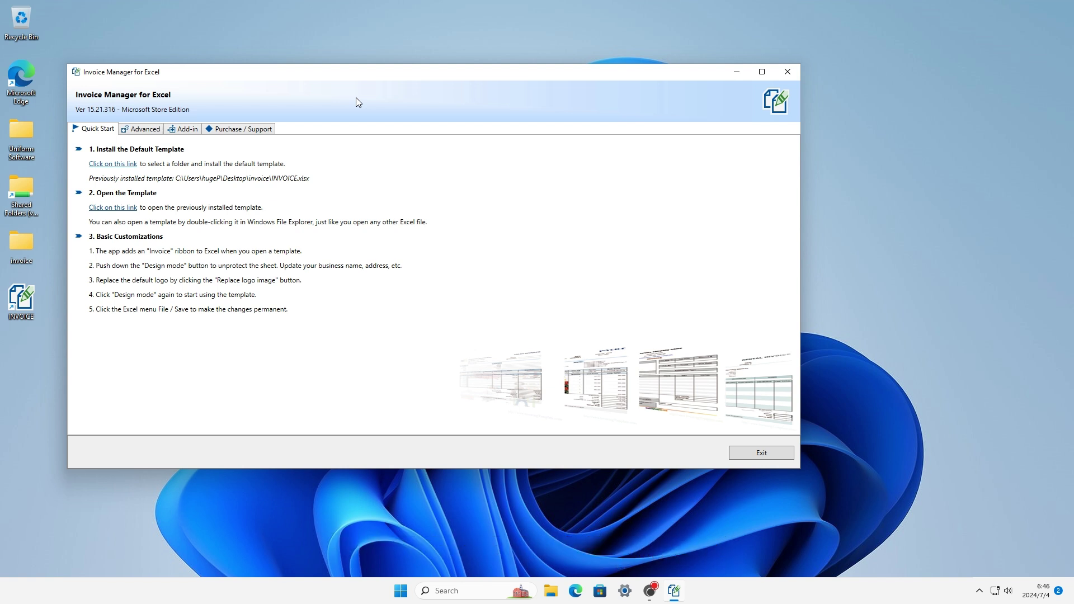
Browse the advanced templates, add-in status and licensing pages, then return to Quick Start.
left_click(159, 138)
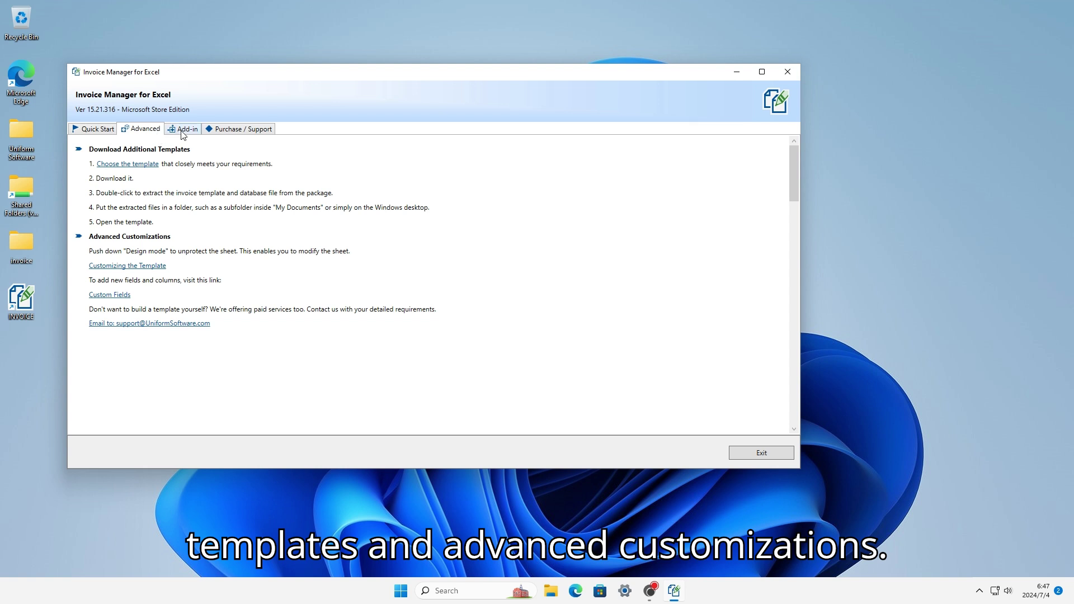
left_click(183, 130)
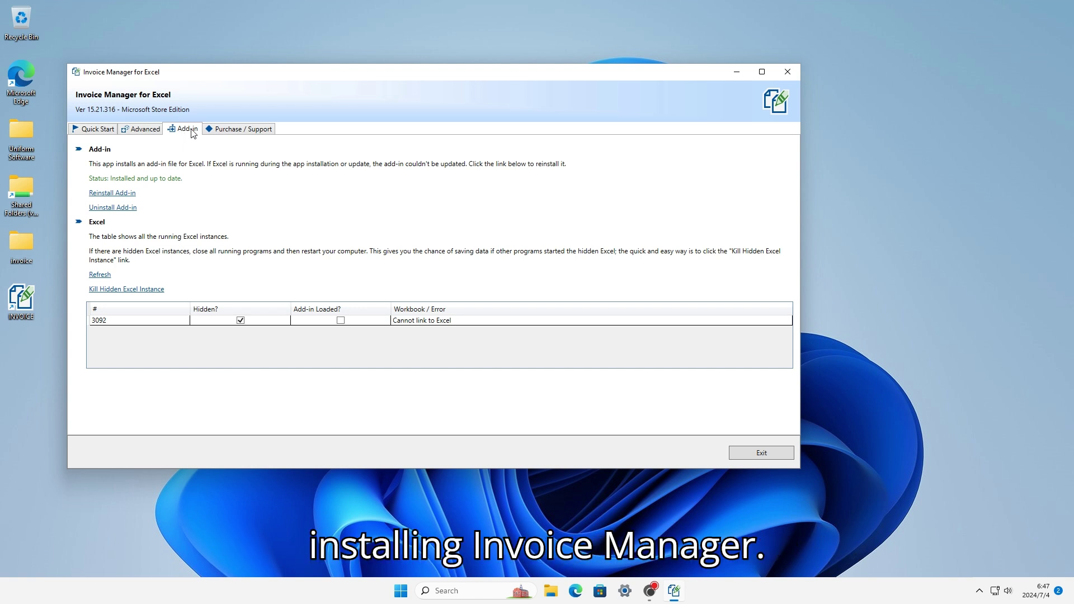
left_click(221, 130)
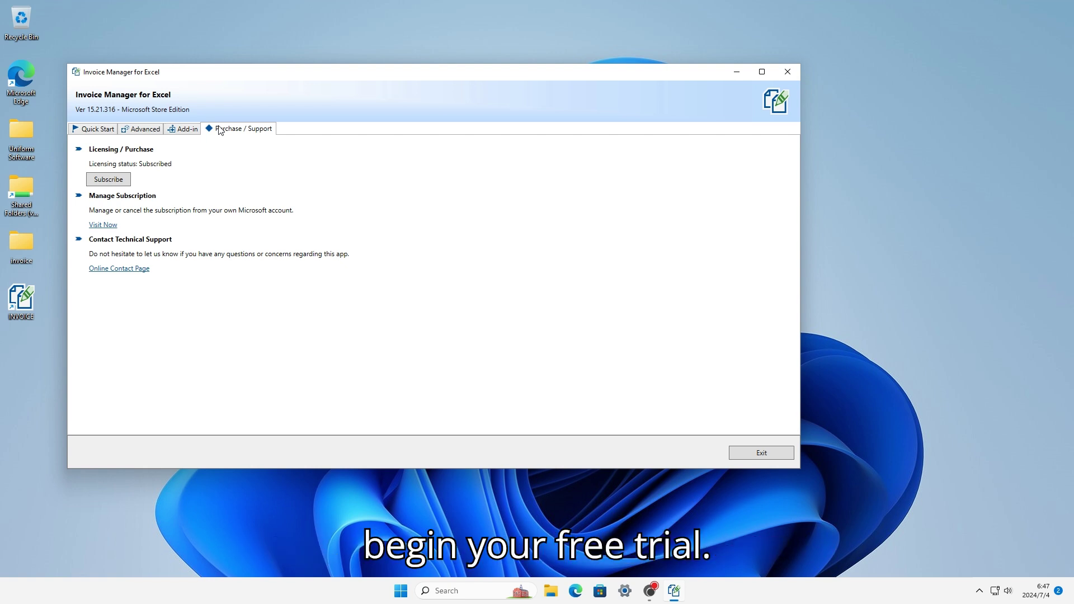
left_click(91, 129)
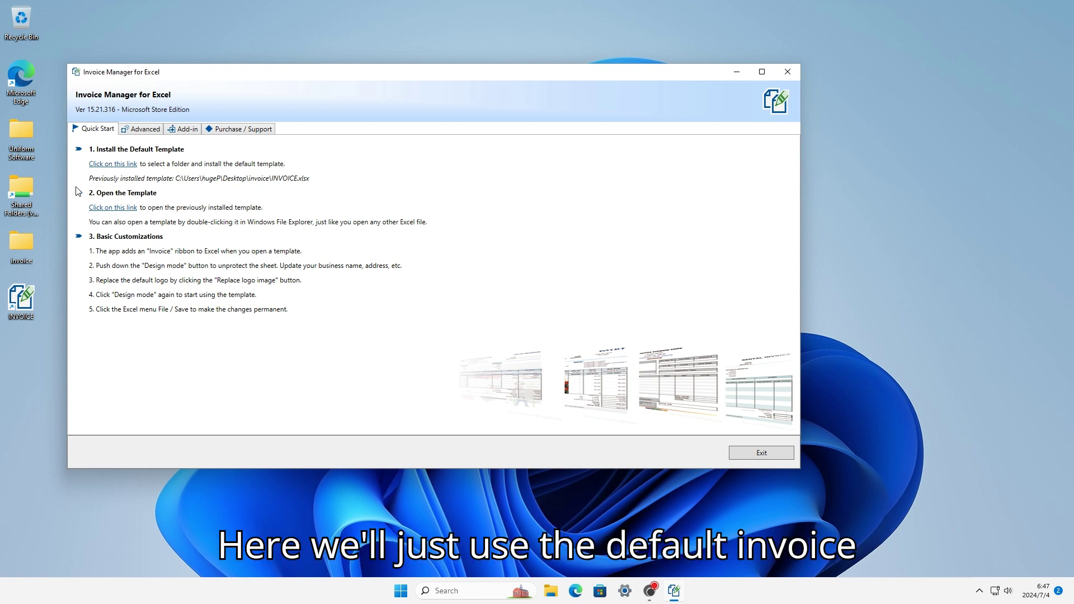
Install the default template into a new Documents folder named 'my invoice'.
left_click(100, 165)
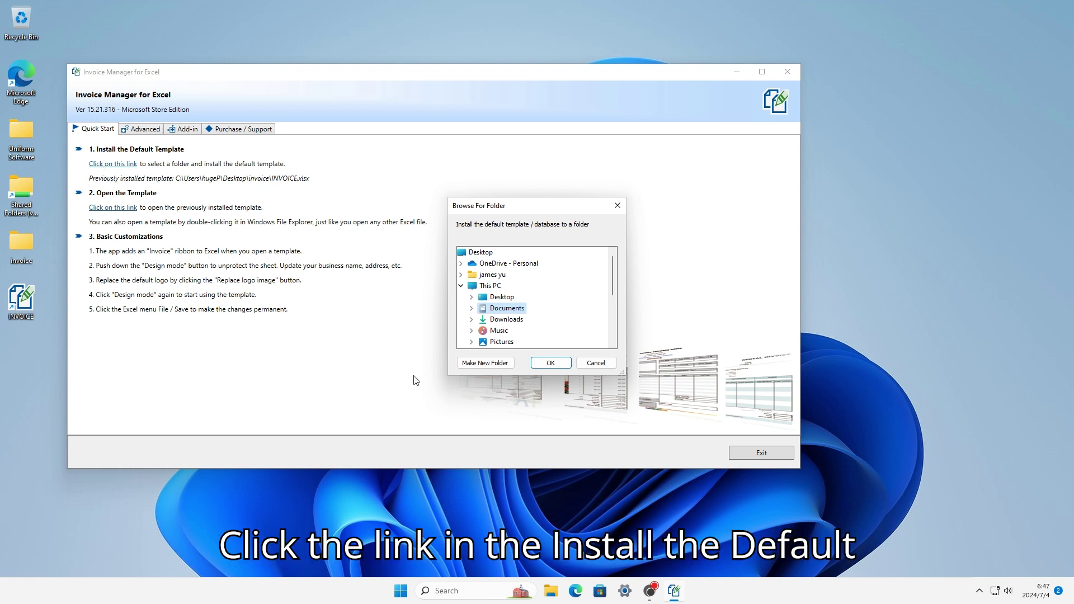
left_click(477, 364)
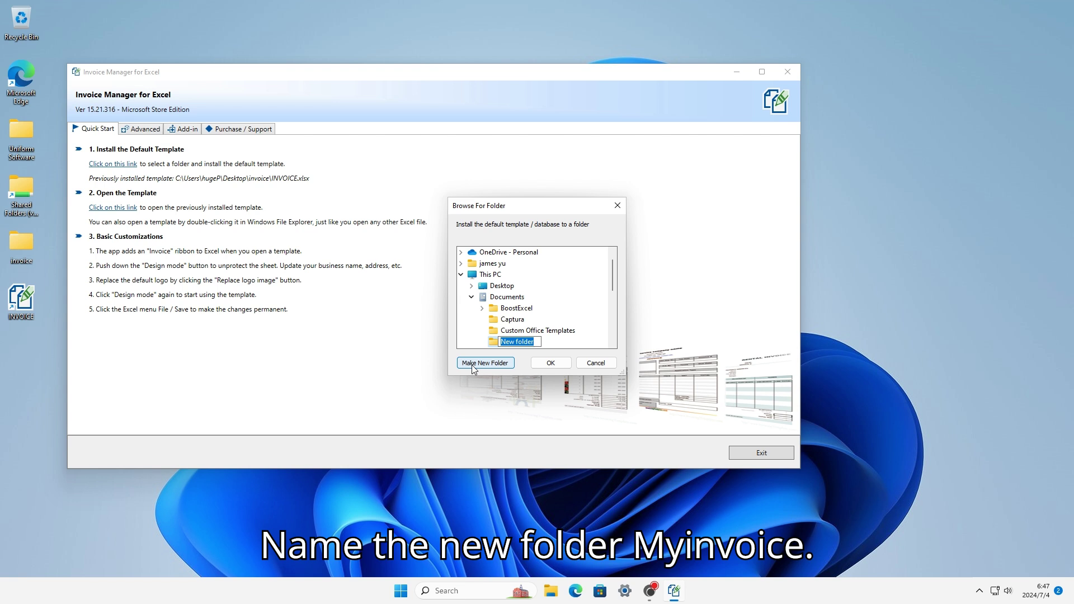
type("my invoice")
key("Return")
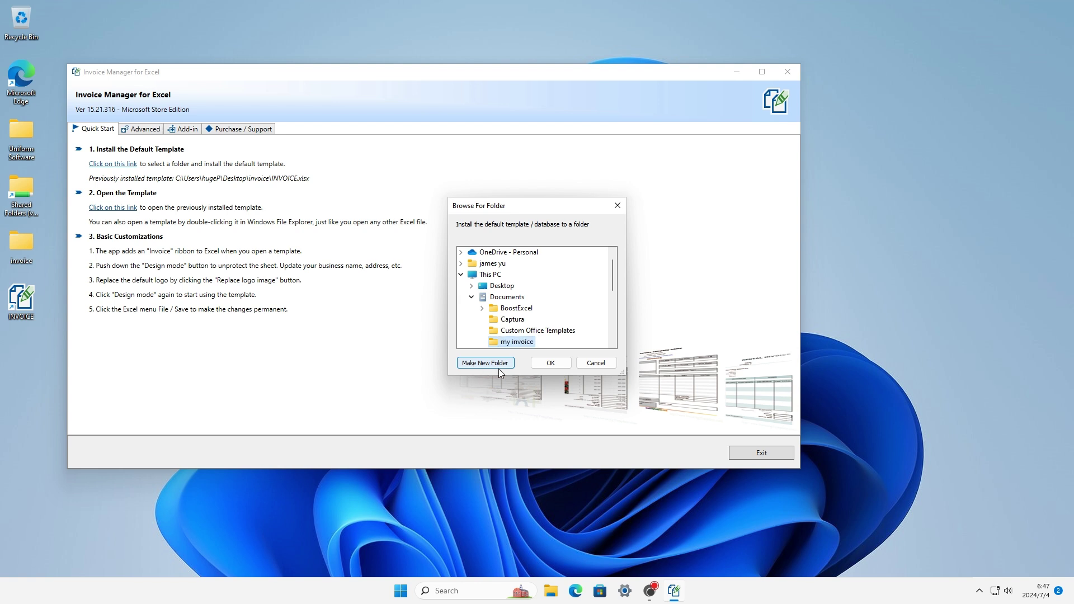
left_click(537, 364)
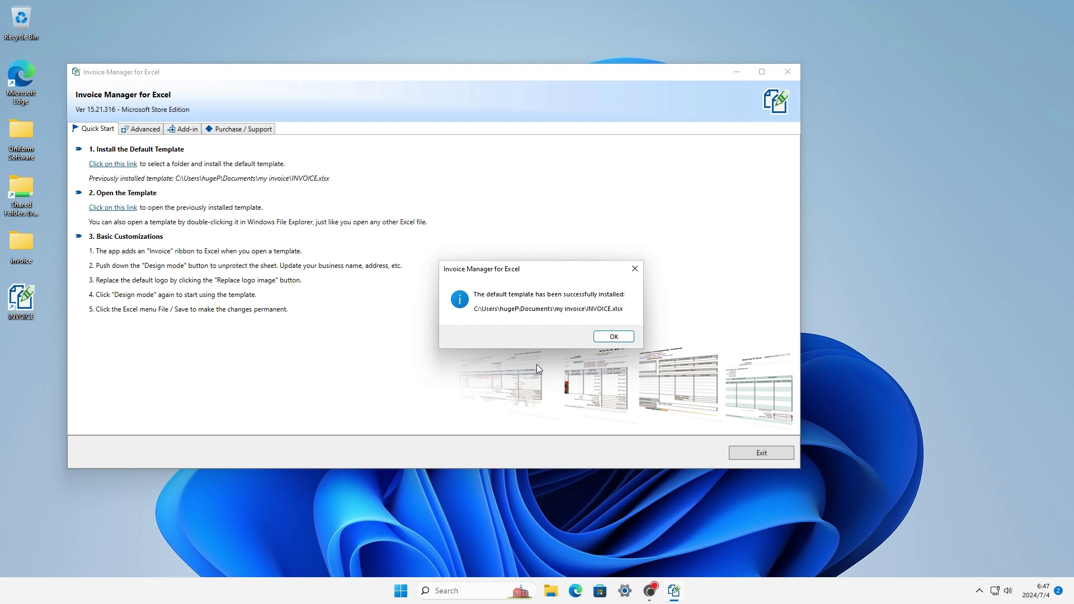
Accept the 'INVOICE 2' desktop shortcut and close Invoice Manager.
left_click(609, 340)
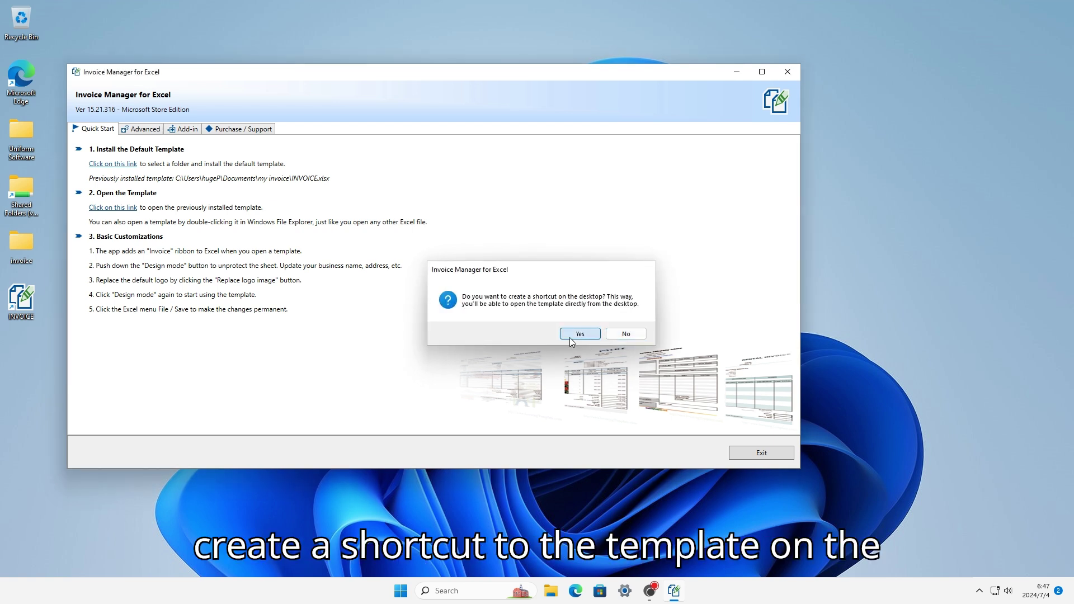
left_click(580, 334)
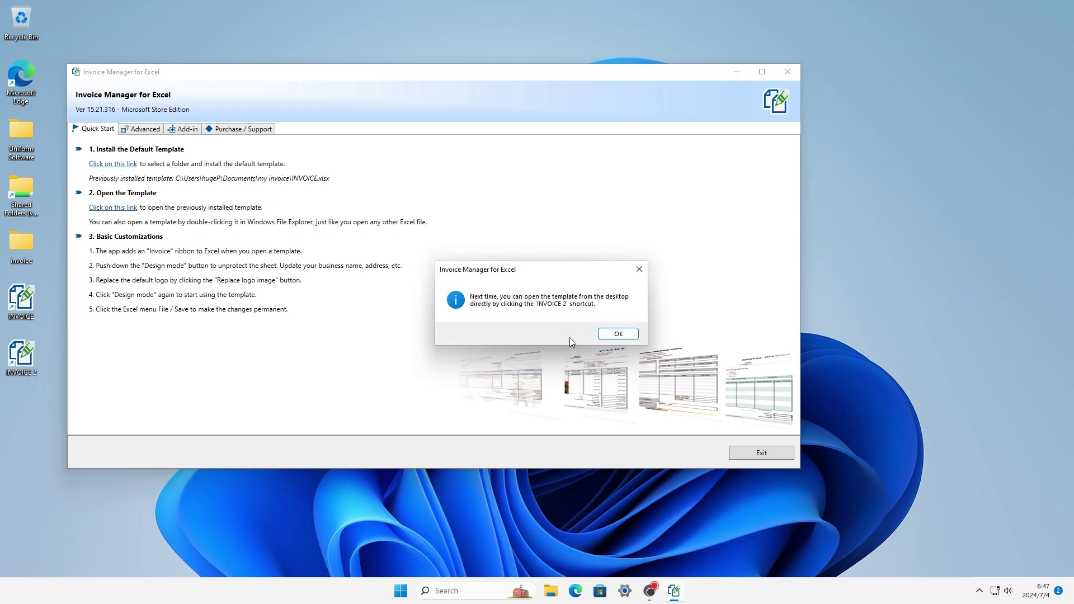
left_click(601, 335)
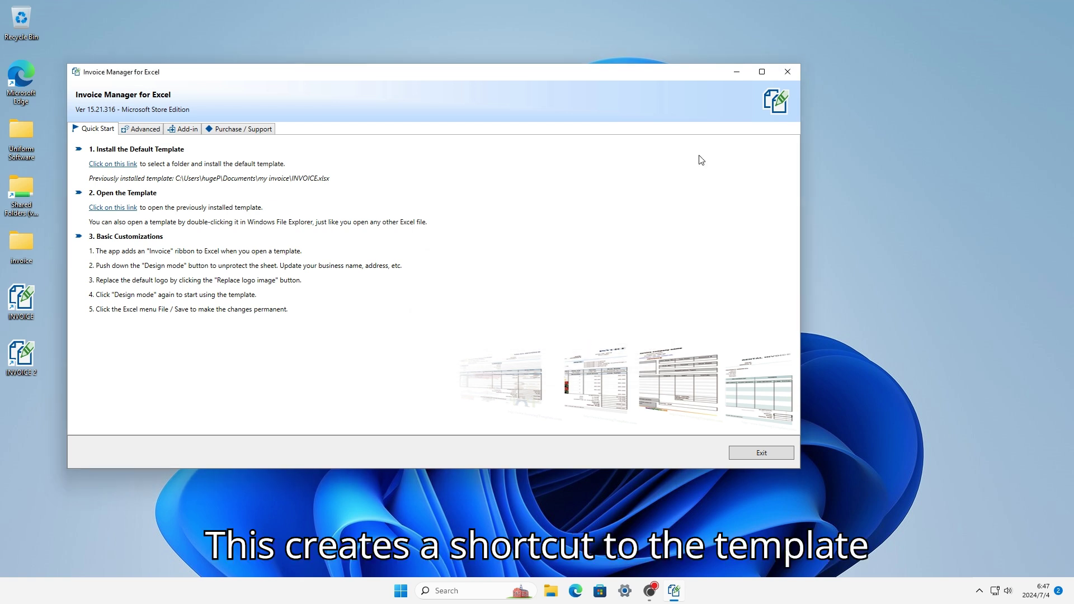
left_click(786, 76)
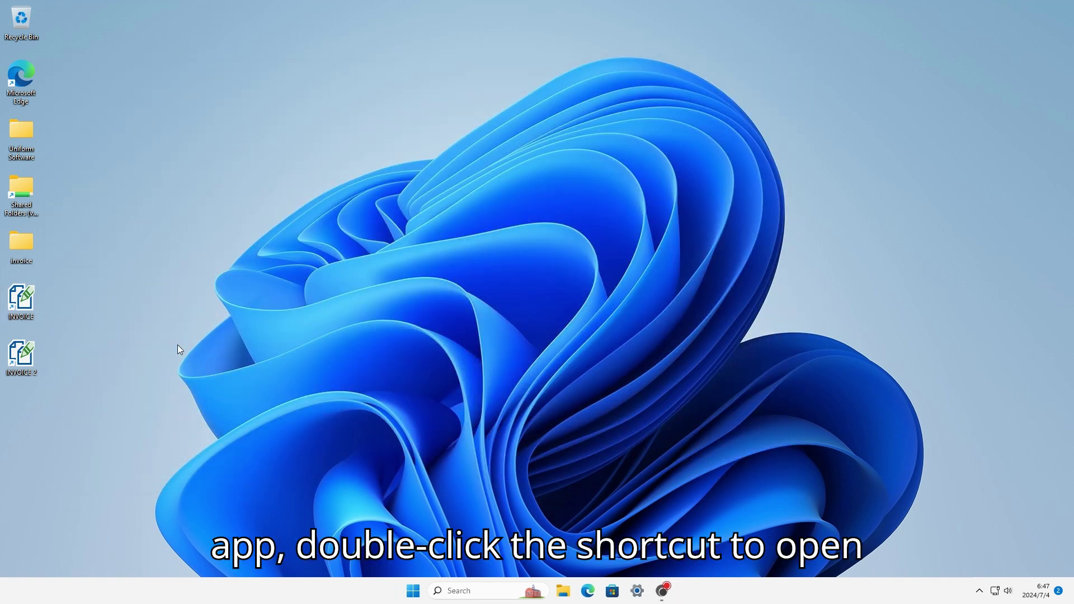
Open the INVOICE 2 template and set one tax, 'Sales Tax', at a 7% default rate.
double_click(25, 352)
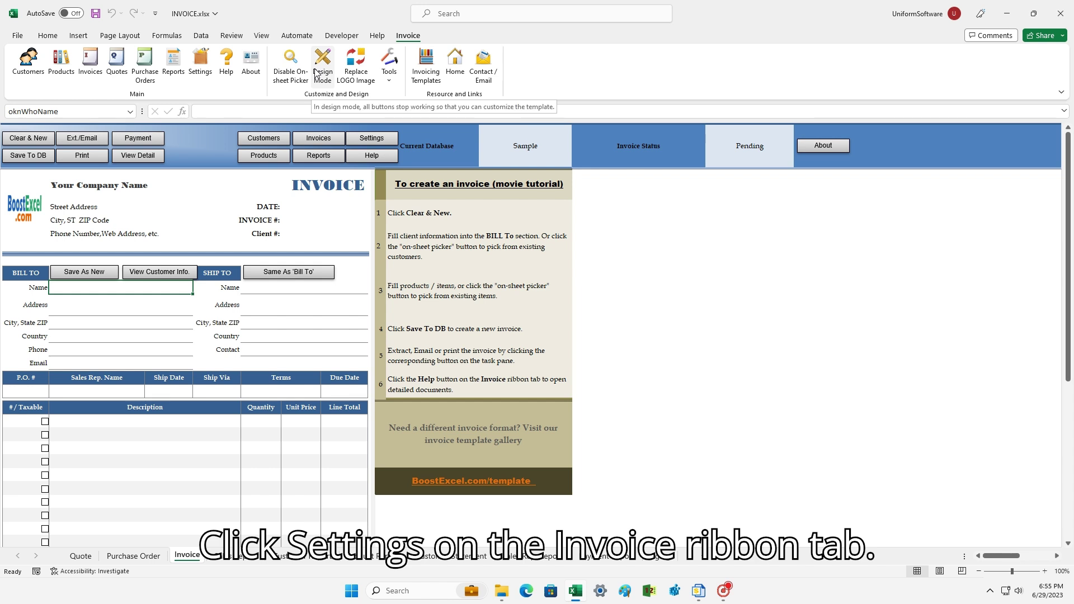
left_click(196, 71)
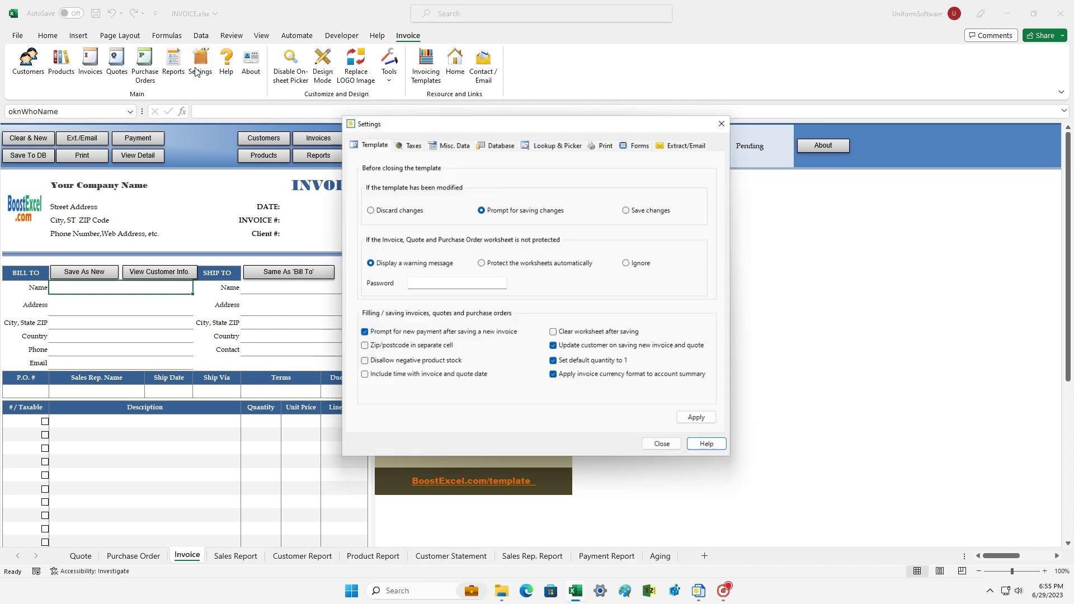
left_click(408, 144)
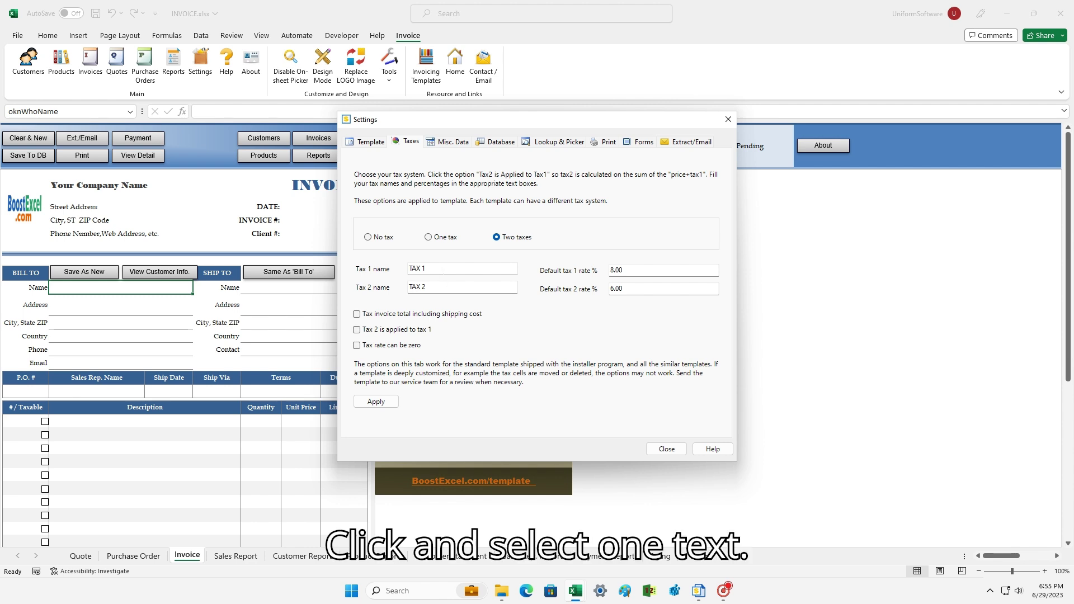
left_click(441, 238)
left_click_drag(430, 269, 407, 269)
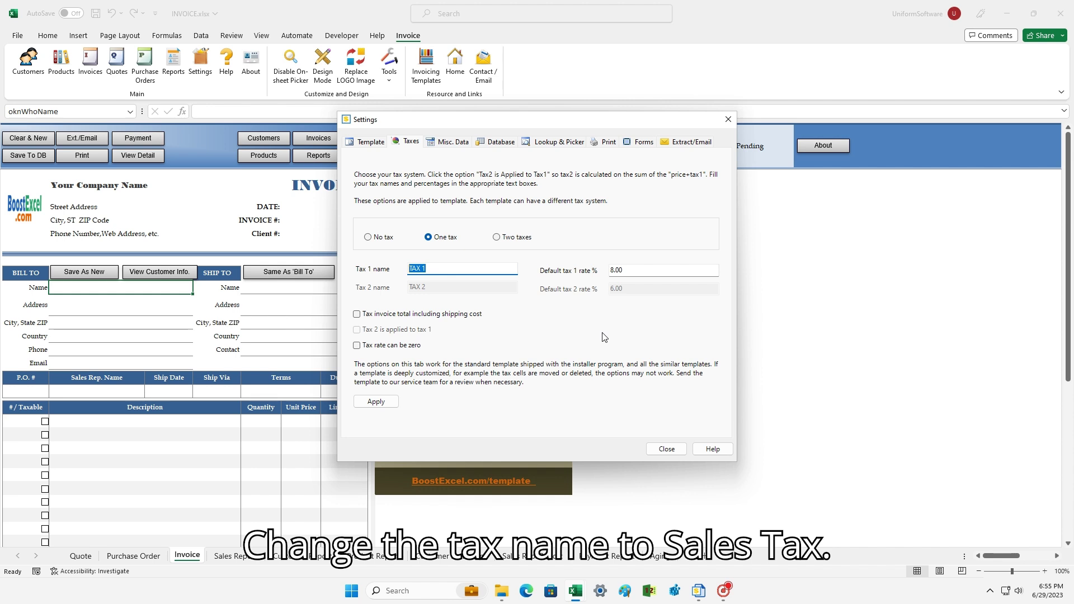
type("Sales Tax")
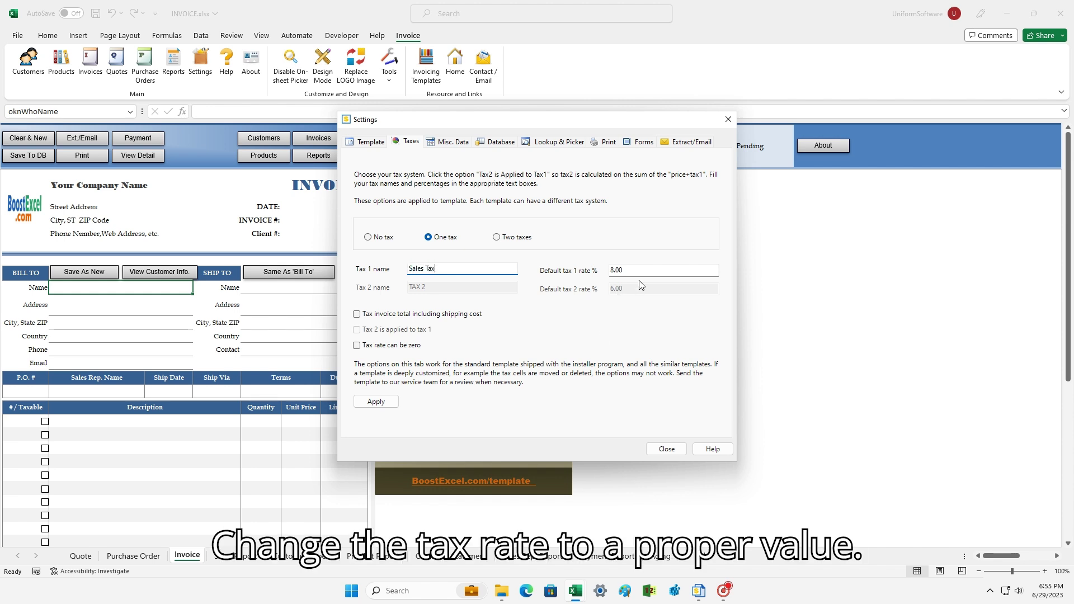
key("Tab")
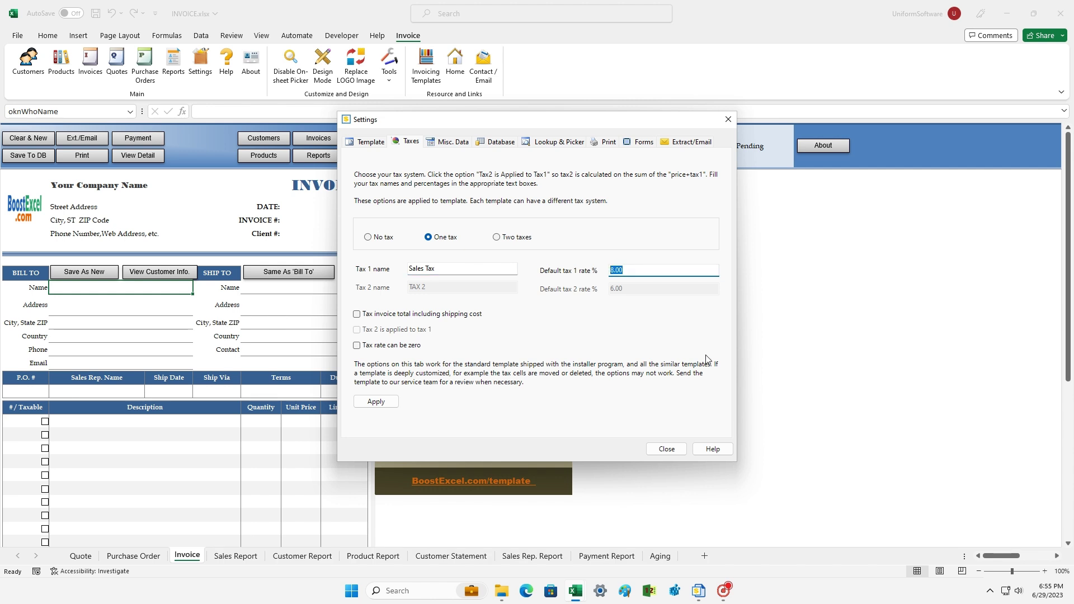
type("7")
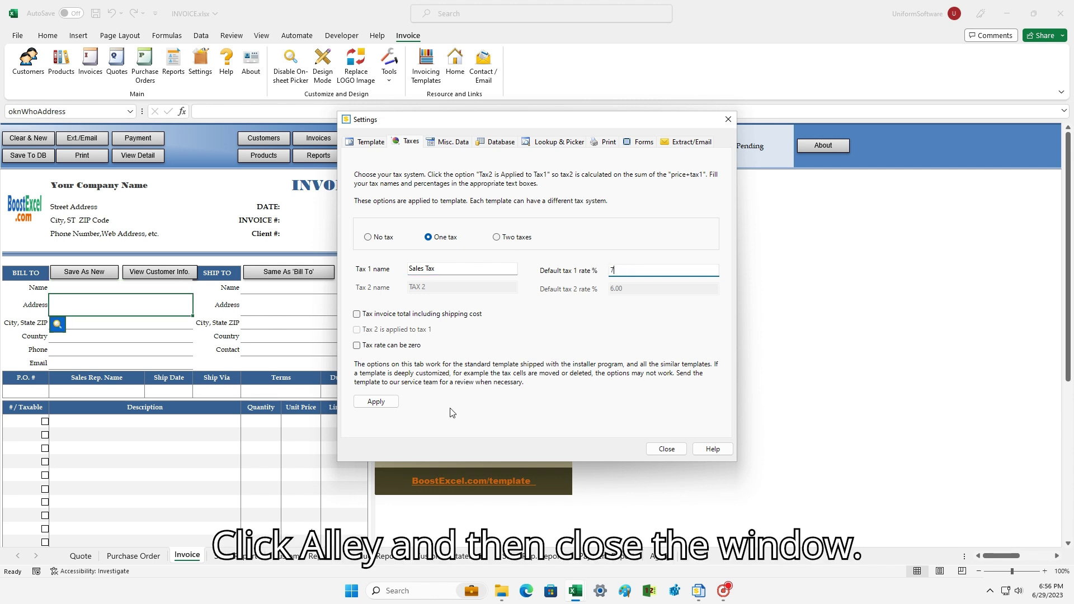
left_click(376, 402)
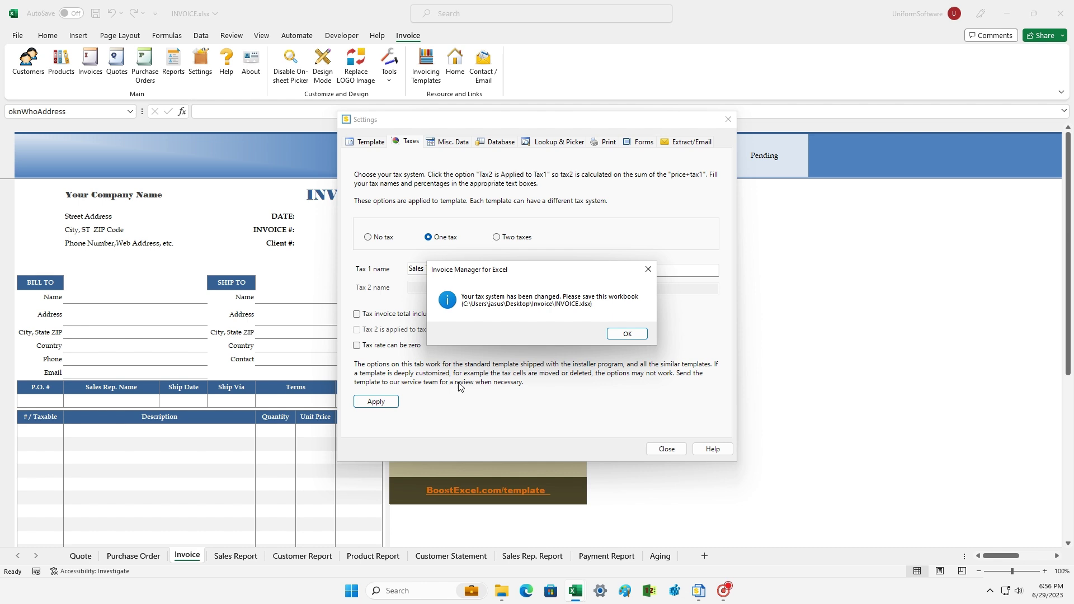
left_click(614, 338)
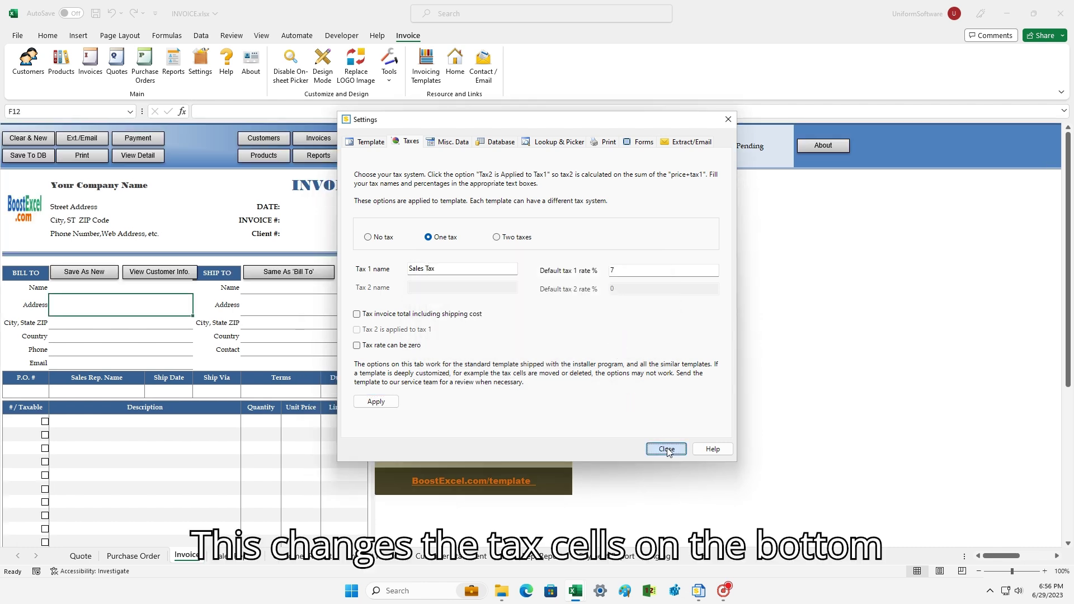
left_click(666, 449)
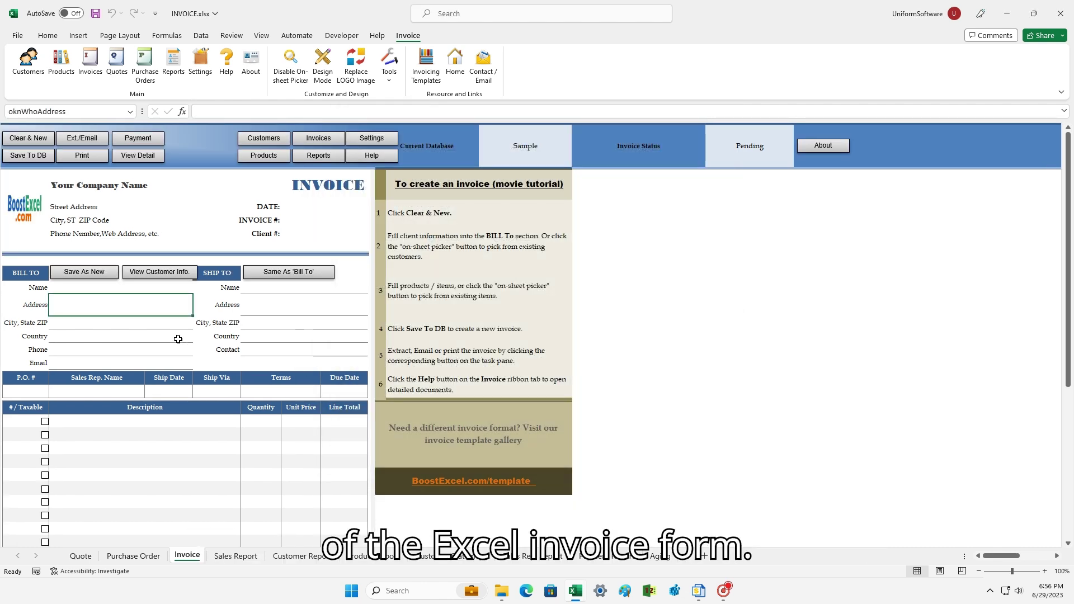
Return to the top of the invoice sheet and turn on Design Mode.
scroll(178, 339, "down", 2)
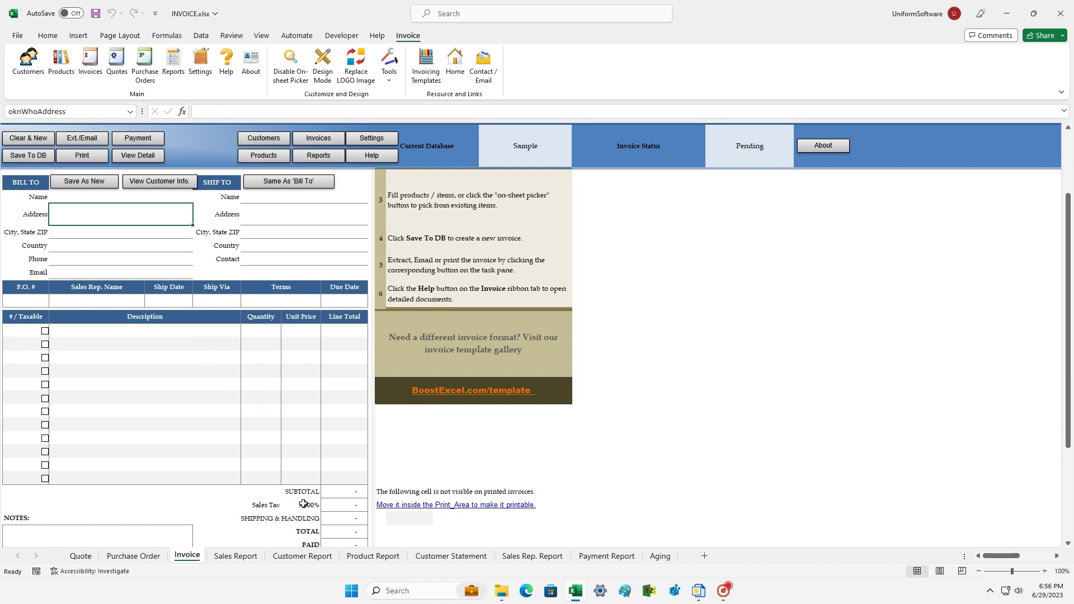
key("ctrl+Home")
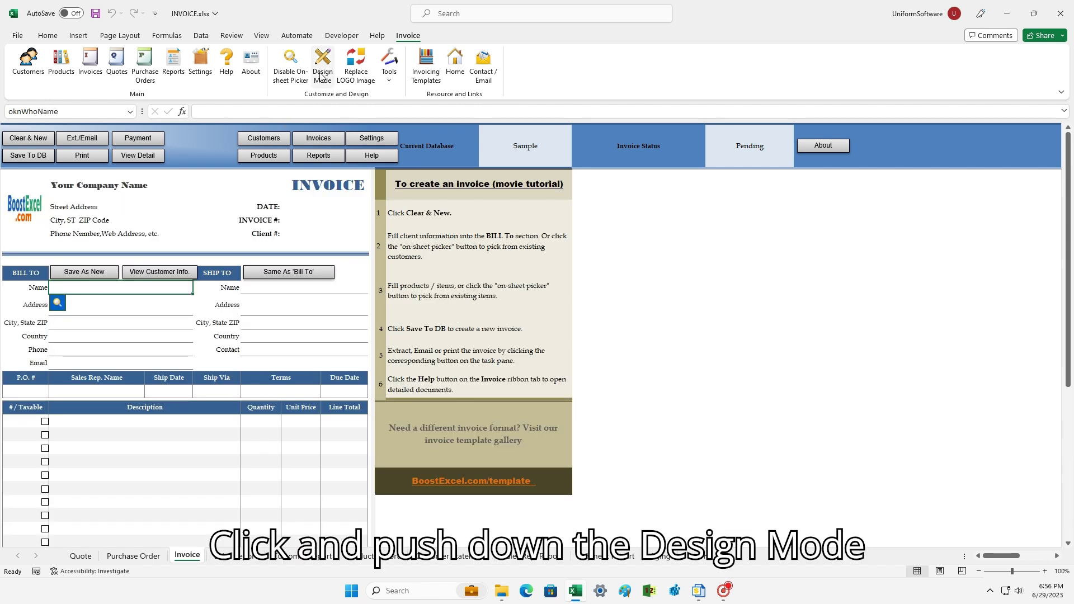
left_click(321, 78)
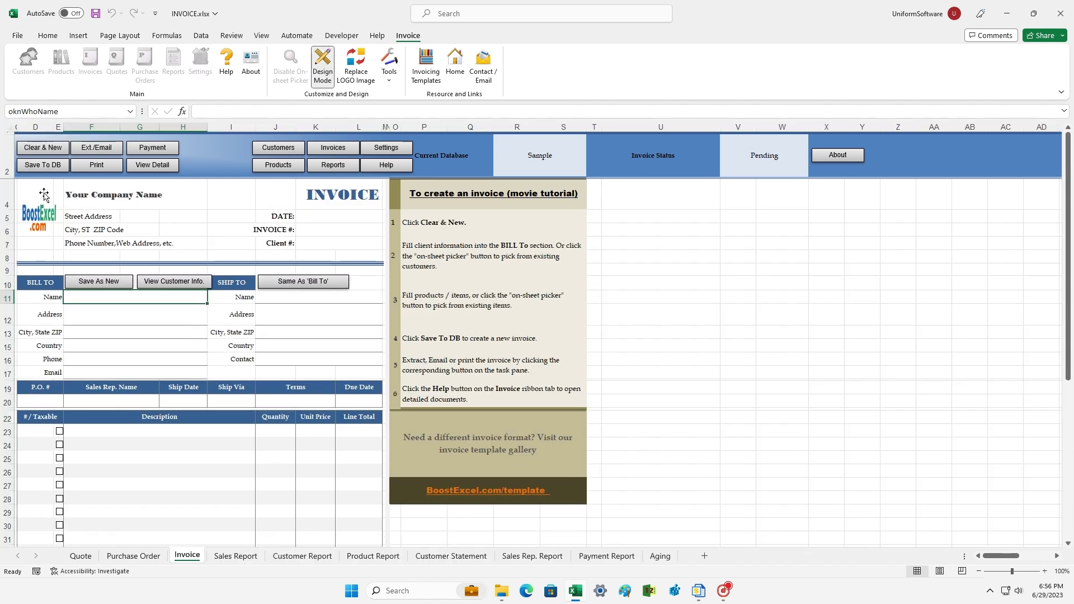
Prefix the company name, street, city and phone lines with 'My'.
left_click(75, 195)
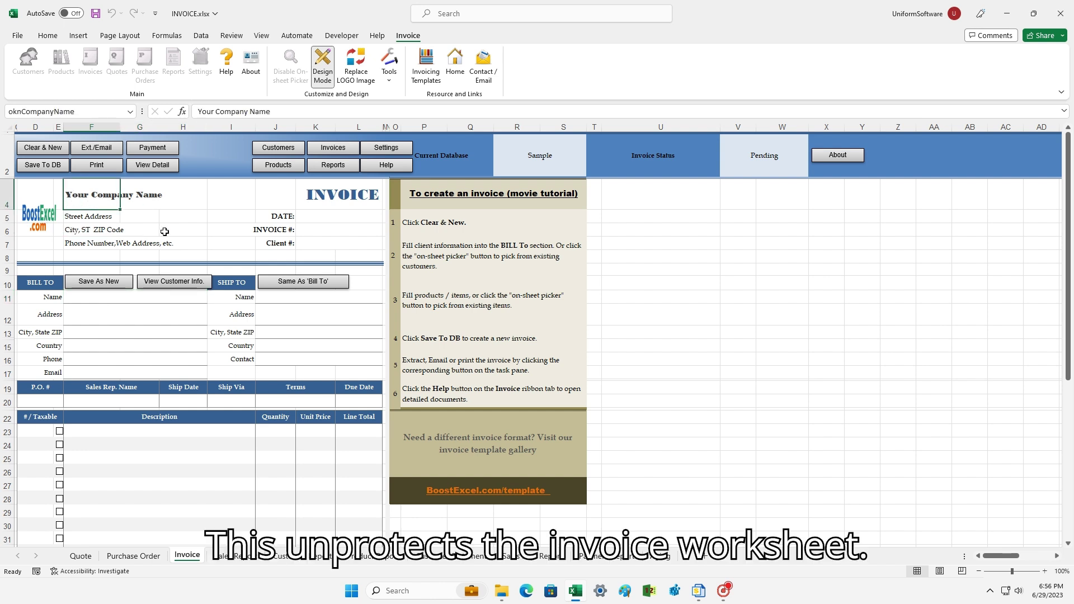
double_click(102, 203)
type("My")
key("Return")
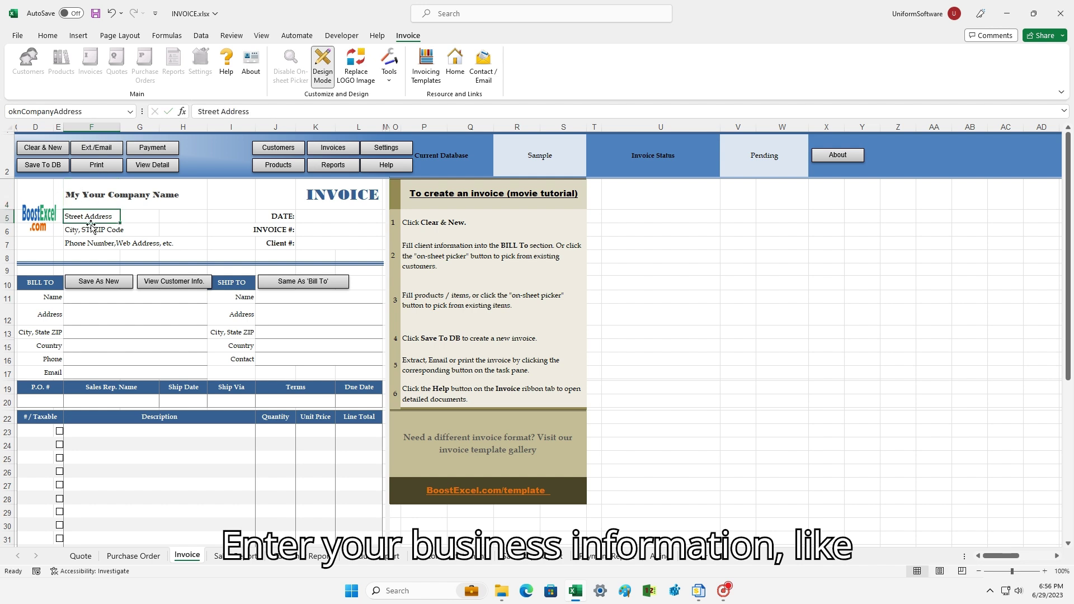
type("My")
key("Return")
key("F2")
key("Home")
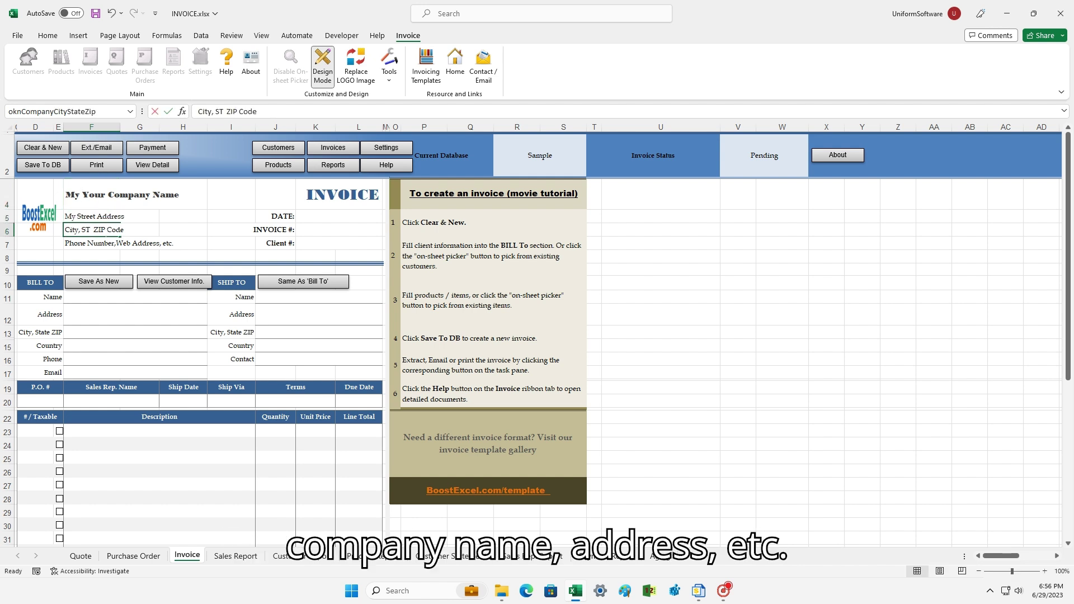
type("My")
key("Return")
key("F2")
key("Home")
type("My")
key("Return")
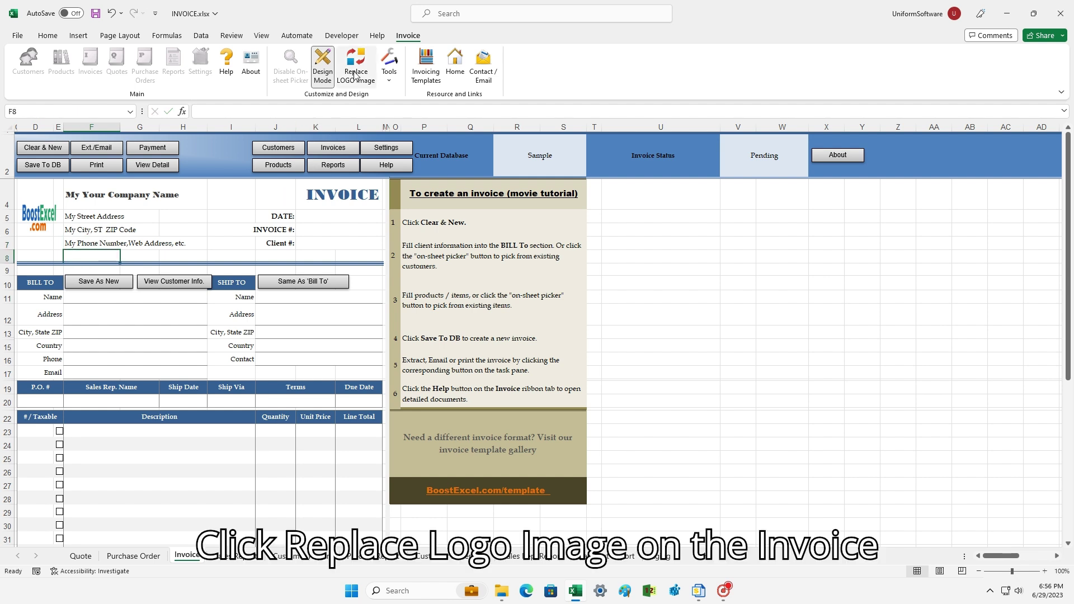
Replace the invoice logo with logo.png.
left_click(355, 68)
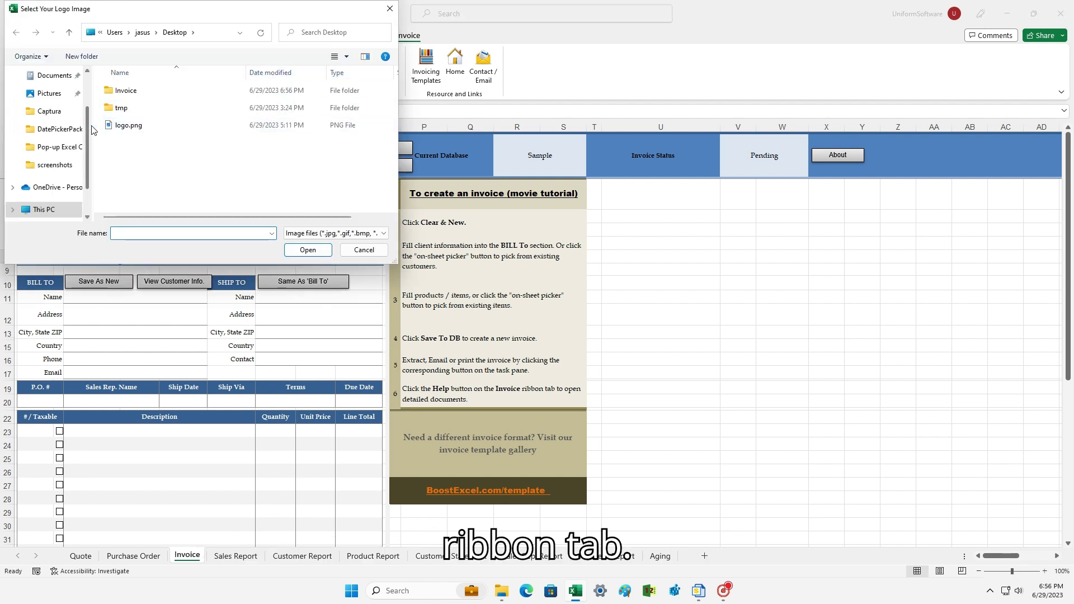
left_click(127, 125)
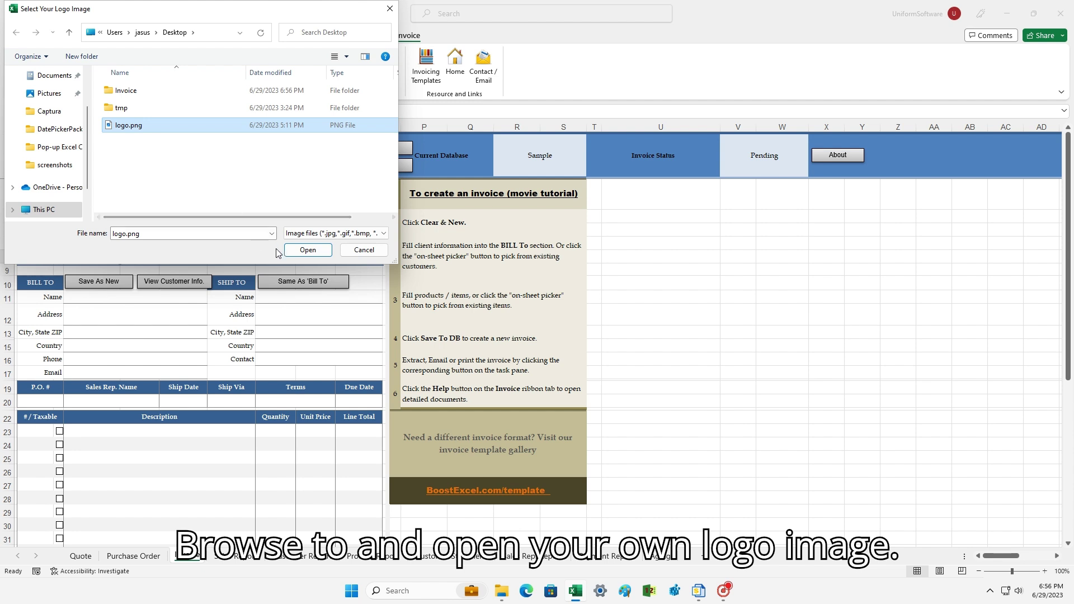
left_click(297, 253)
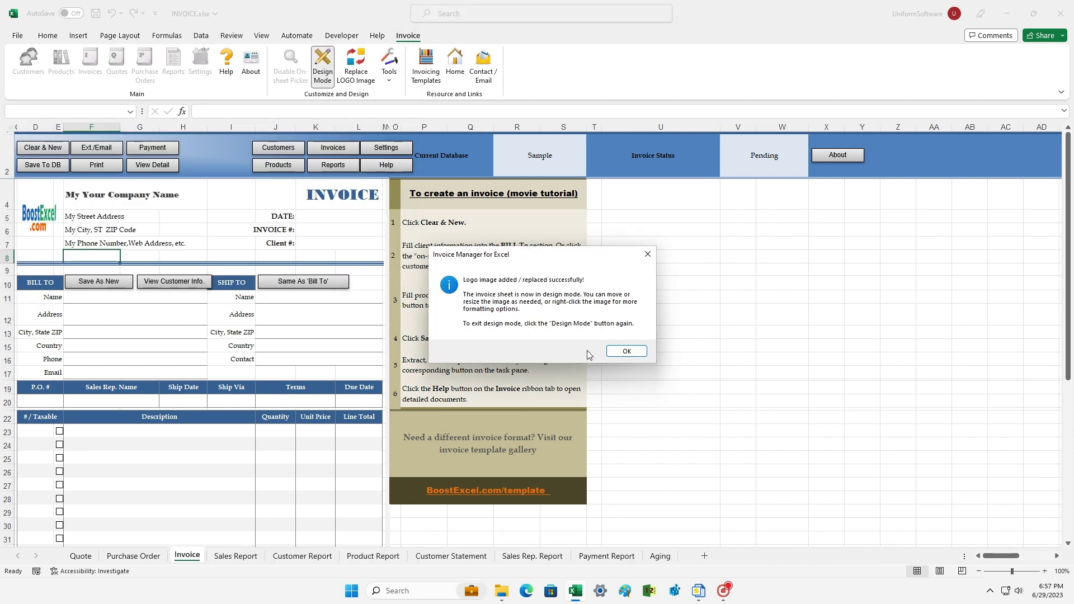
left_click(627, 354)
Shrink the logo slightly, turn Design Mode off and save the workbook.
left_click(50, 228)
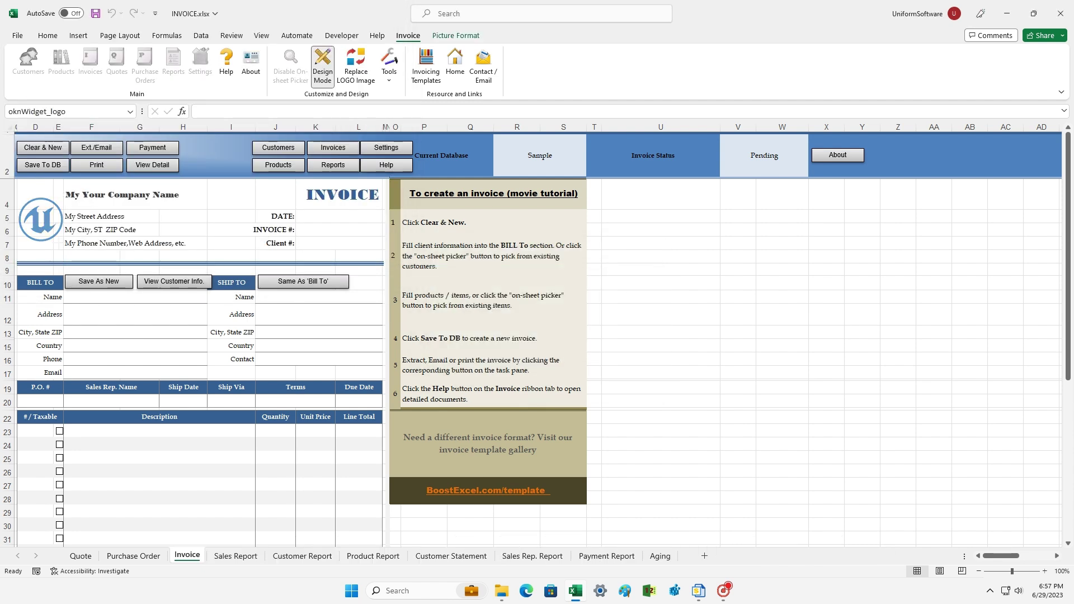
mouse_move(49, 239)
left_mouse_down()
mouse_move(56, 246)
mouse_move(55, 237)
left_mouse_up()
left_click(84, 296)
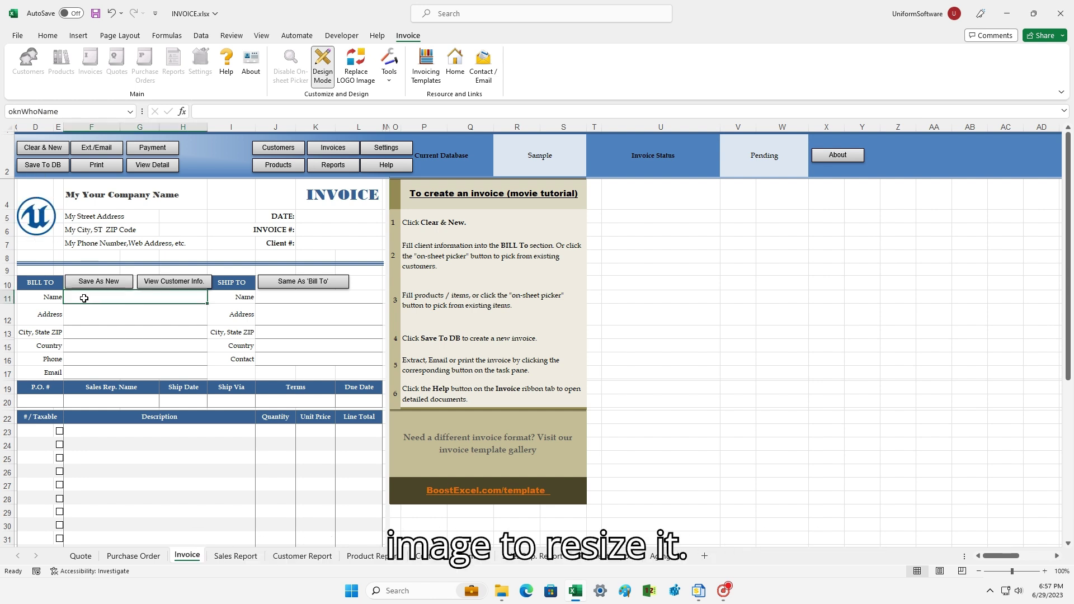
left_click(95, 314)
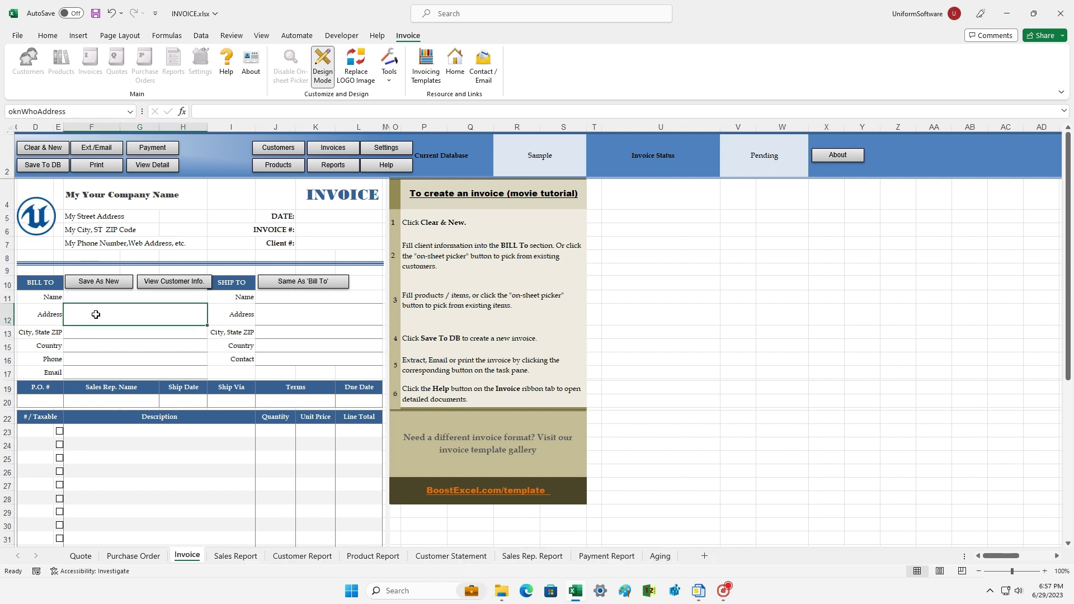
left_click(322, 71)
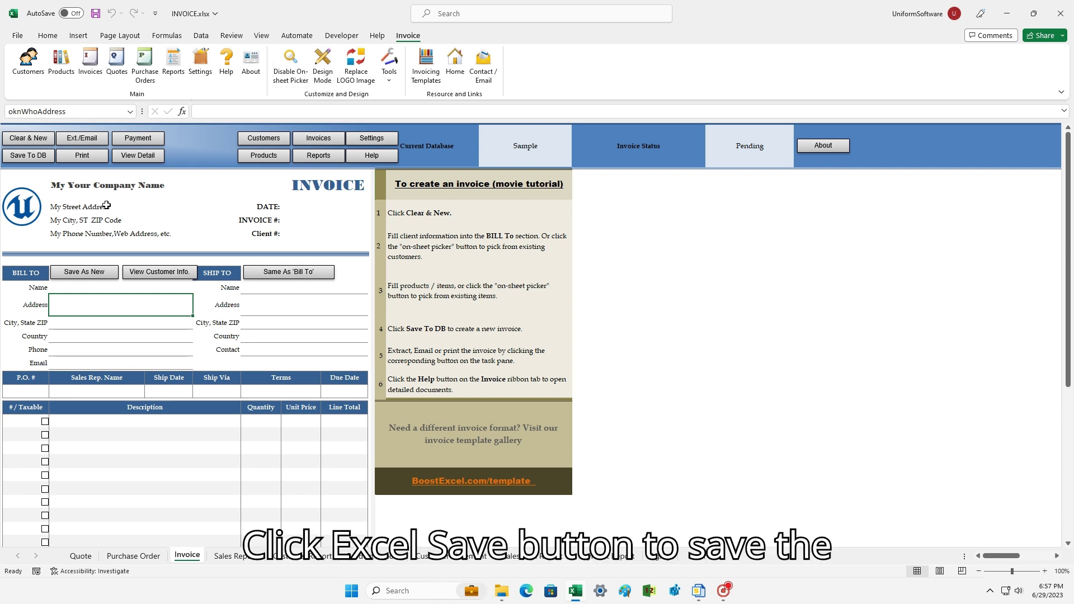
left_click(95, 16)
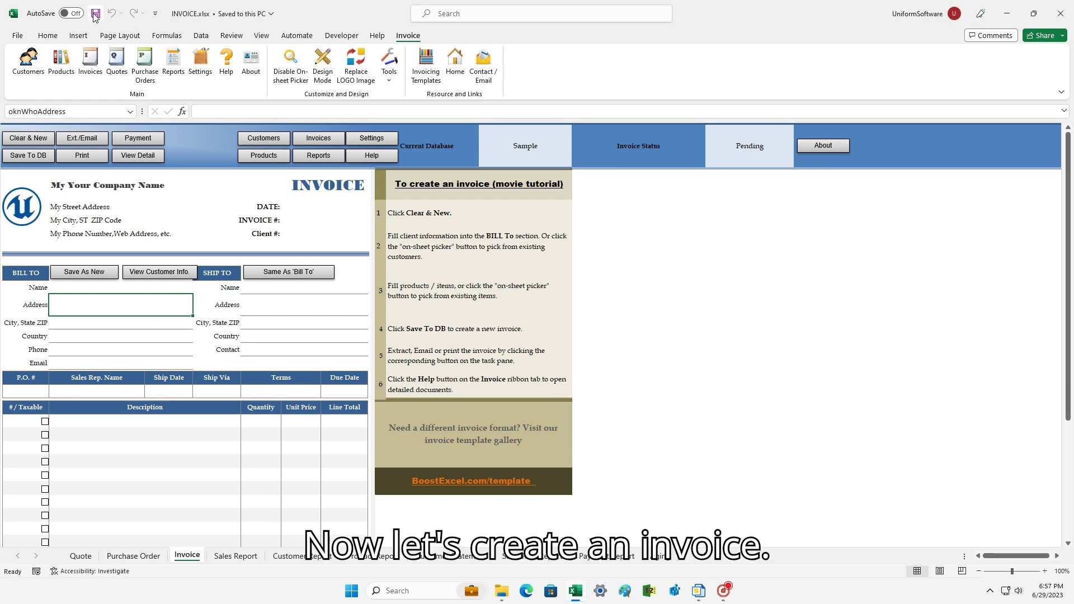
Fill Bill To from the saved test customer, then confirm Clear & New to reset the form.
left_click(66, 291)
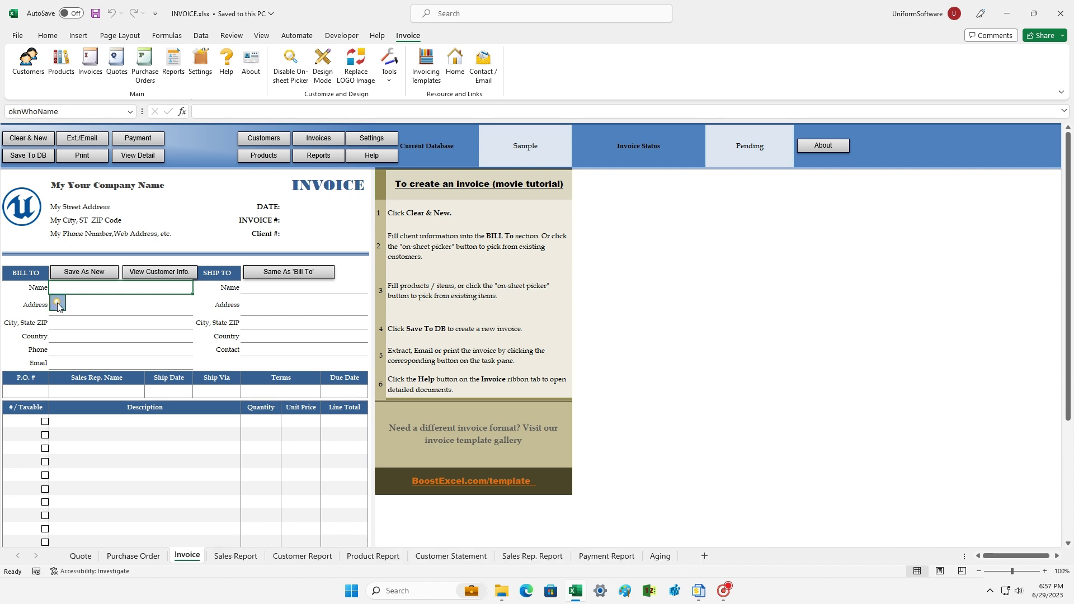
left_click(58, 303)
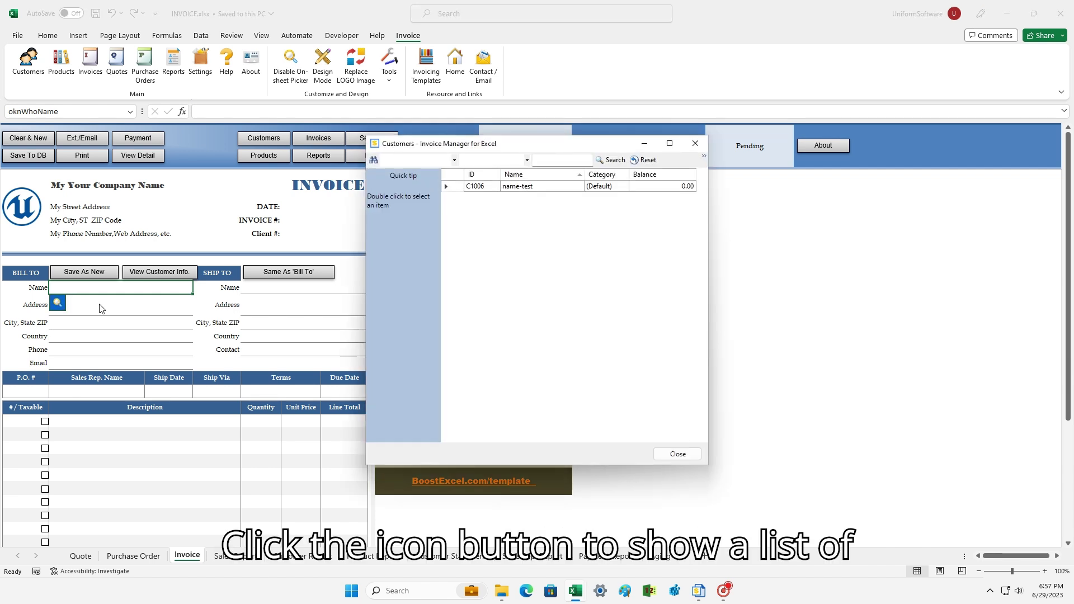
left_click(515, 189)
double_click(513, 186)
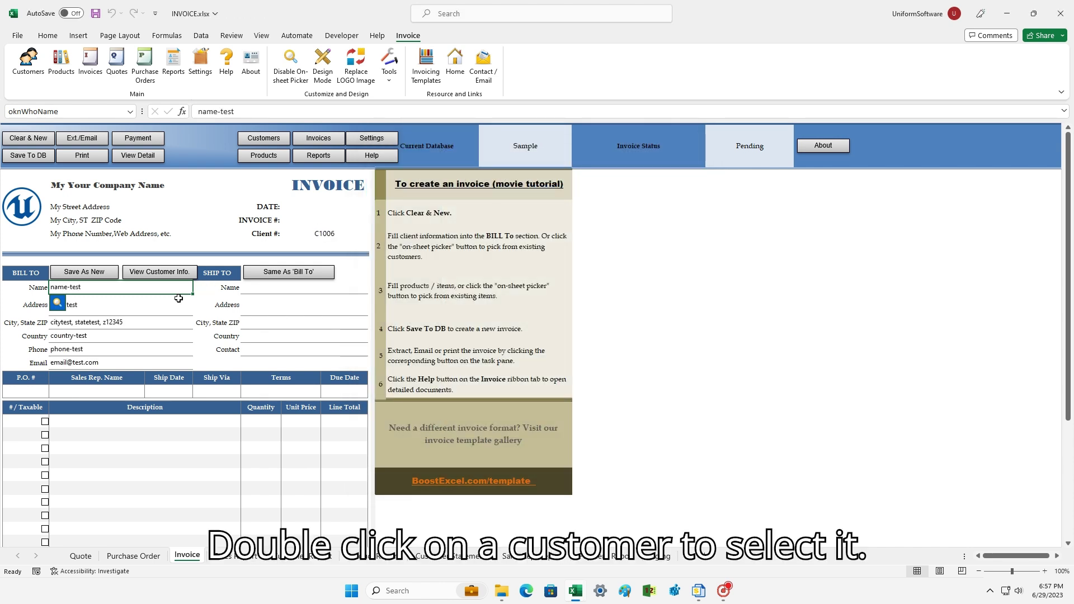
left_click(140, 311)
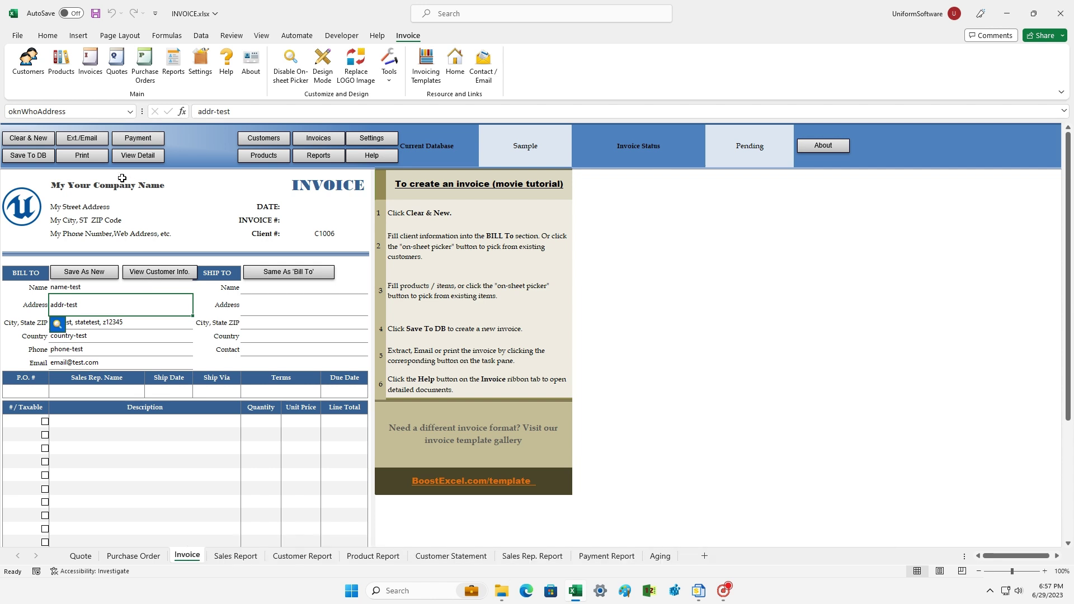
left_click(19, 138)
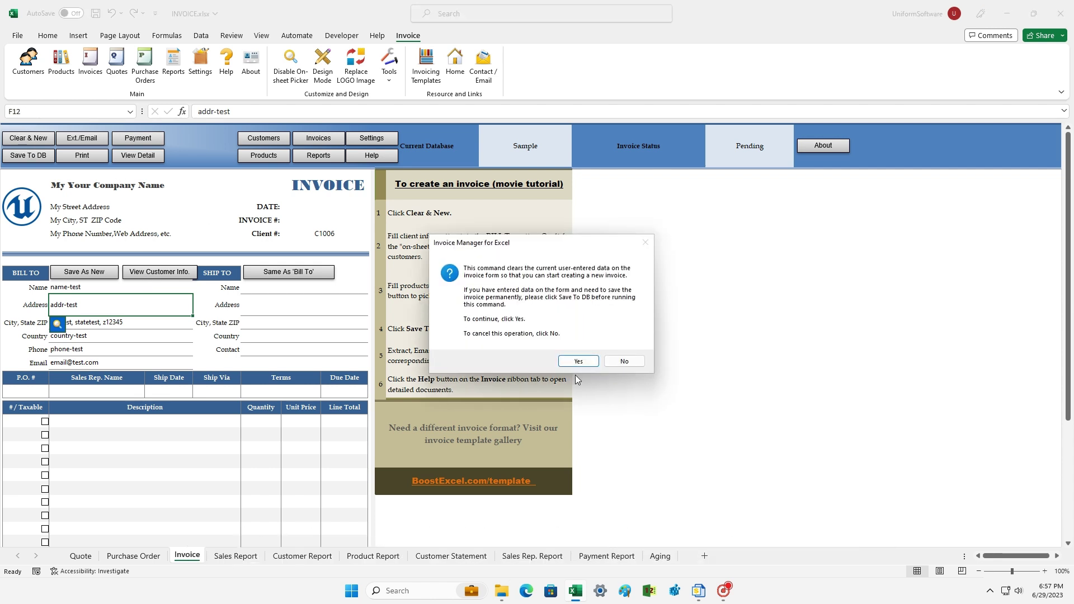
left_click(572, 360)
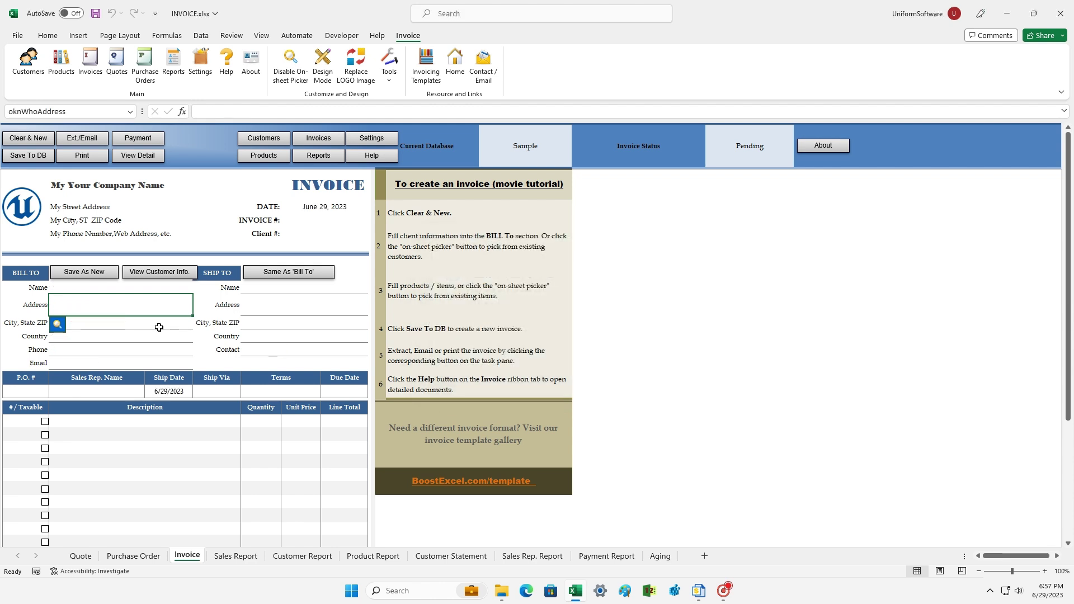
Type the new customer's name, address, city/state/ZIP, phone and e-mail into the Bill To cells.
key("Up")
type("Test Name1")
key("Return")
type("Test Addr, Stateess 1")
key("Return")
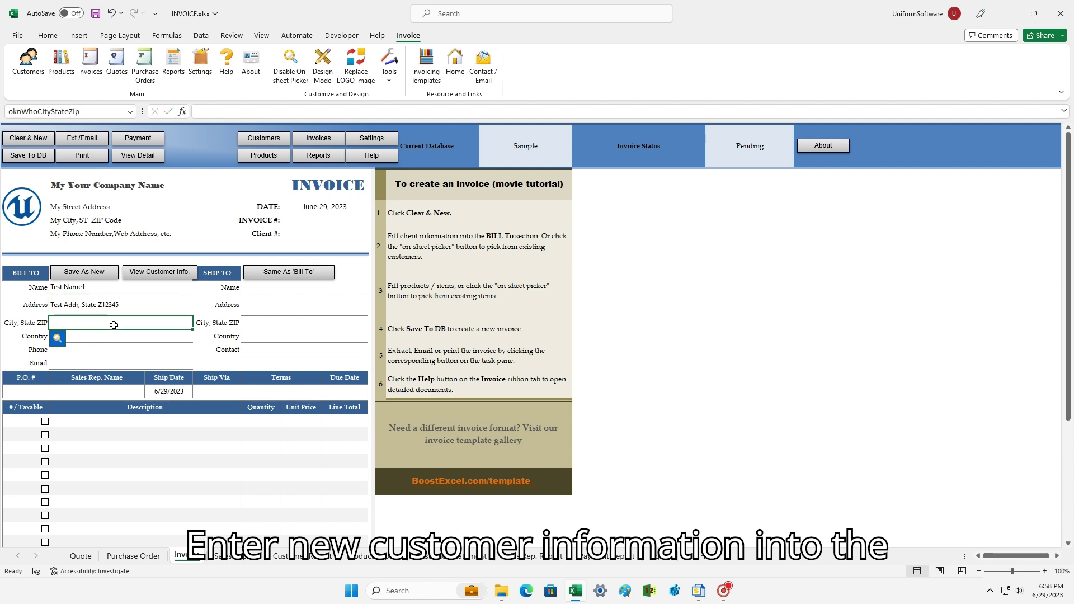
type("TestCity, State Z12345")
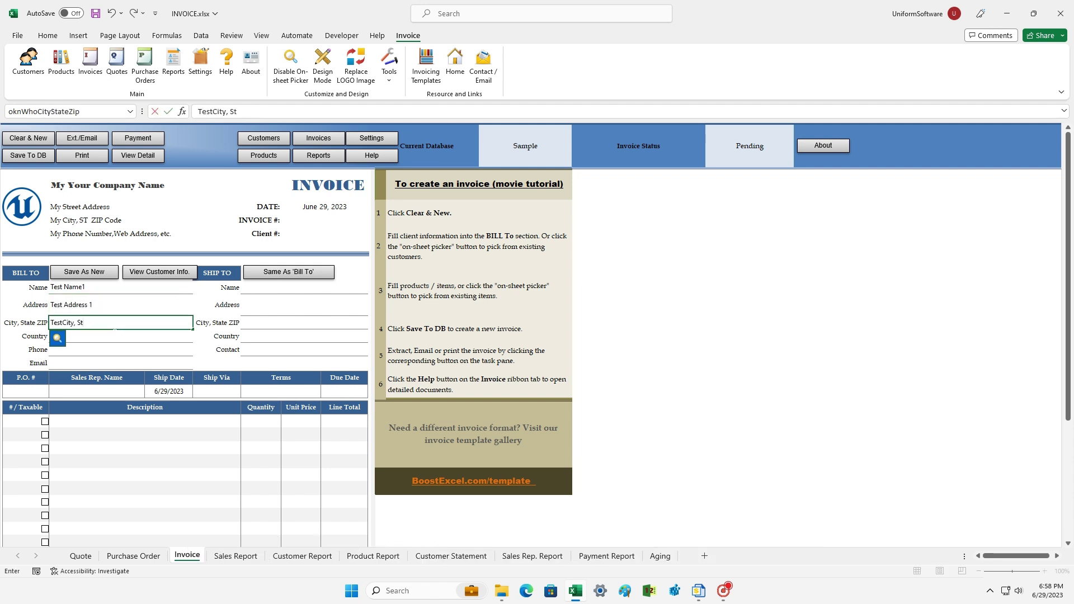
key("Return")
key("Return")
type("P12345678")
key("Return")
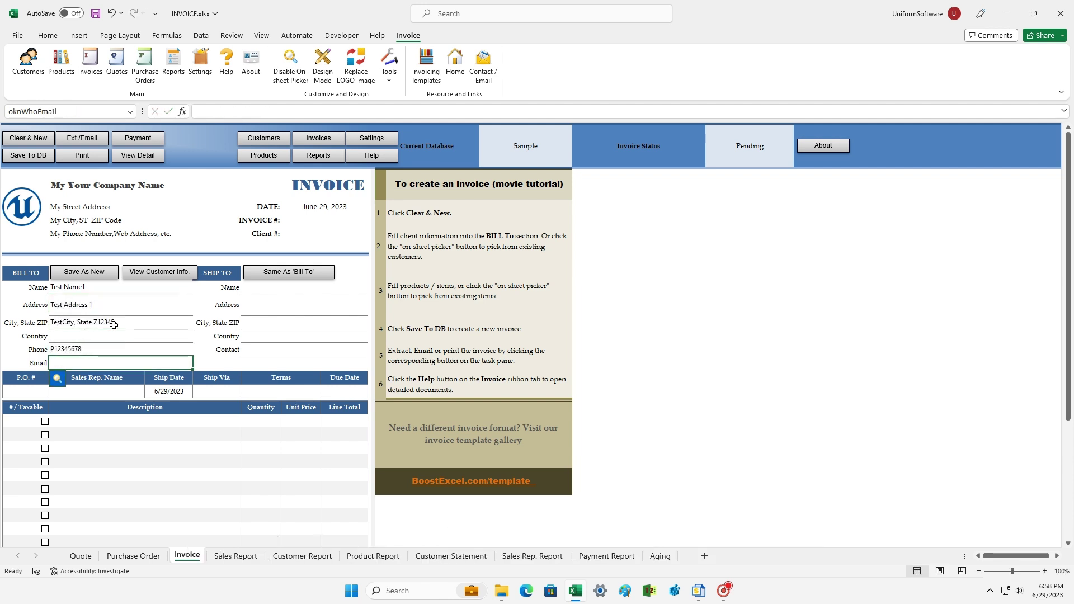
type("aa@test.com")
key("Return")
left_click(93, 426)
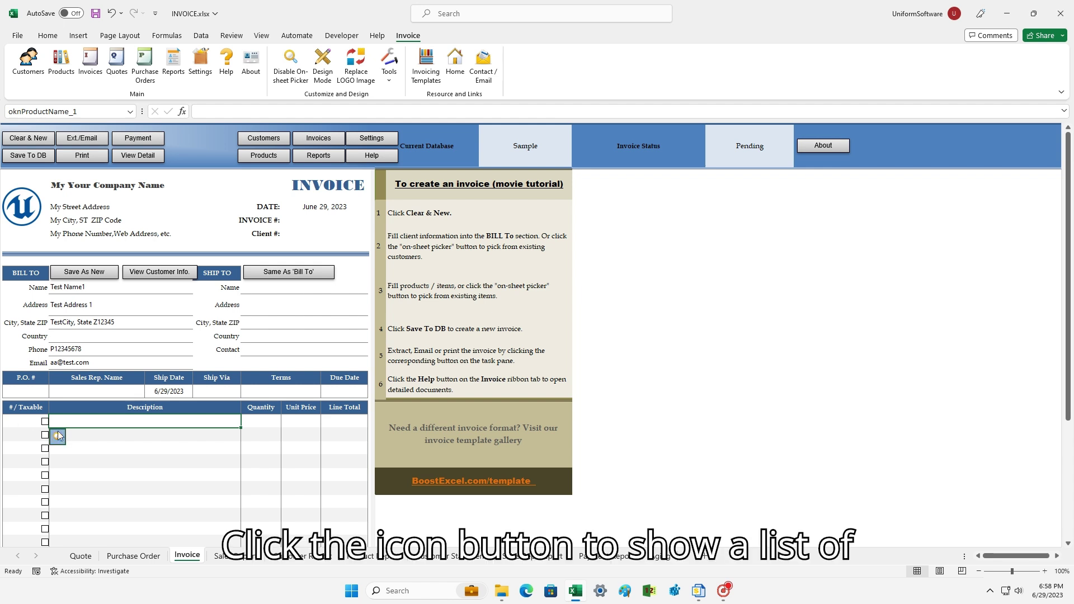
Add Test Product 1 (P1000) and Test Product 3 (Non-taxable, P1002) from the product list.
left_click(60, 435)
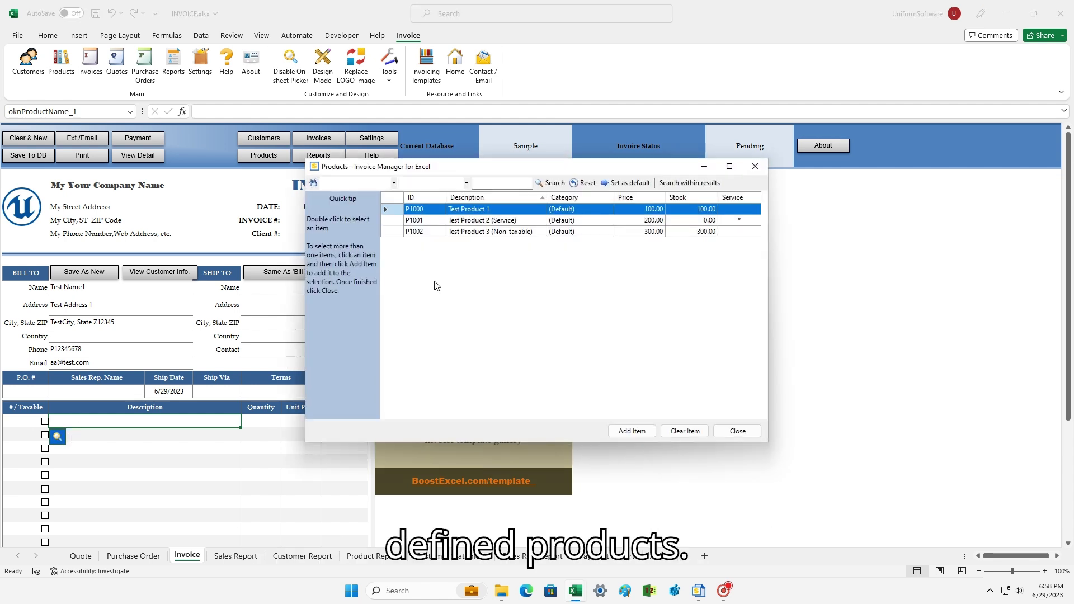
left_click(445, 229)
left_click(444, 208, "shift")
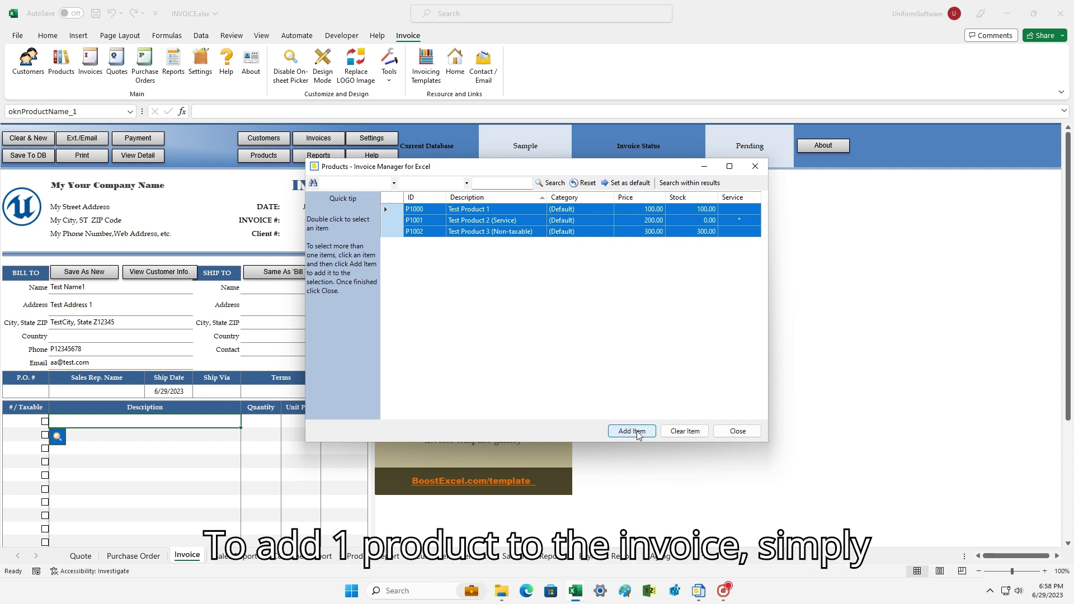
left_click(491, 233)
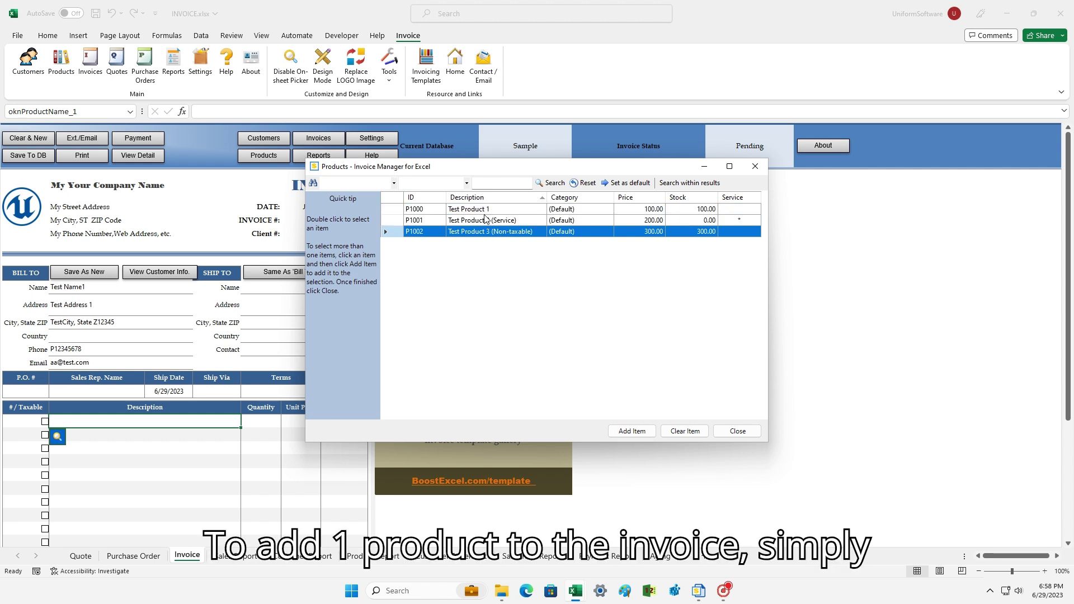
left_click(485, 211)
left_click(623, 434)
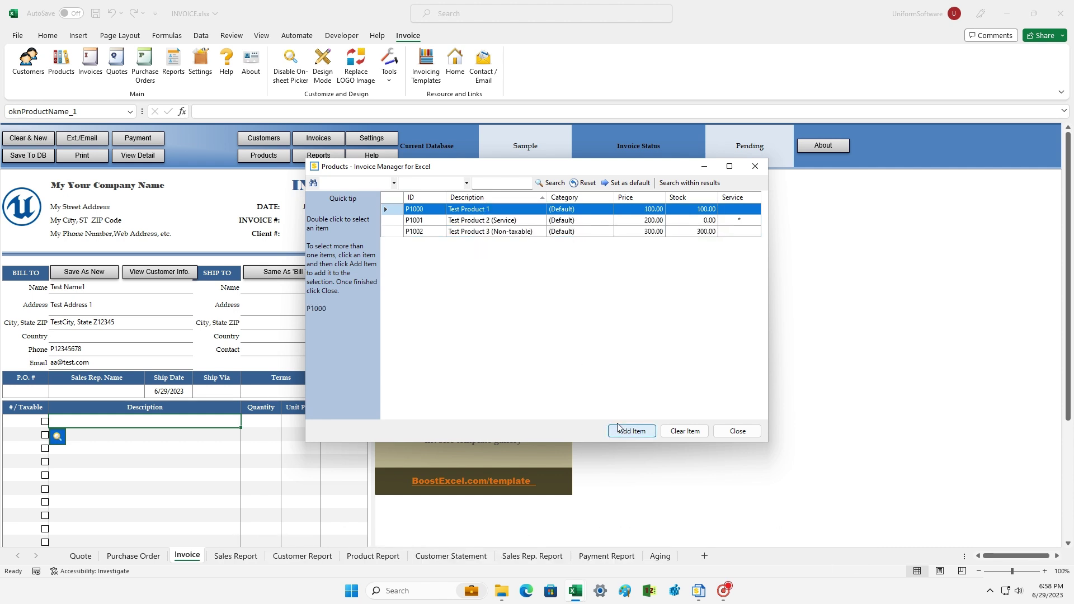
left_click(495, 232)
left_click(631, 431)
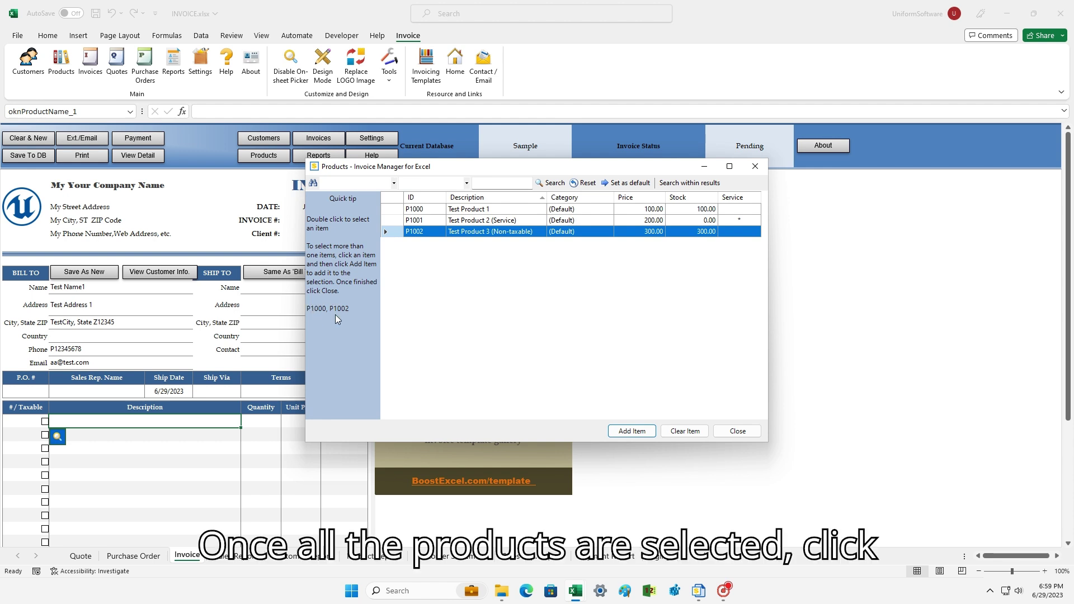
left_click(726, 434)
left_click(130, 448)
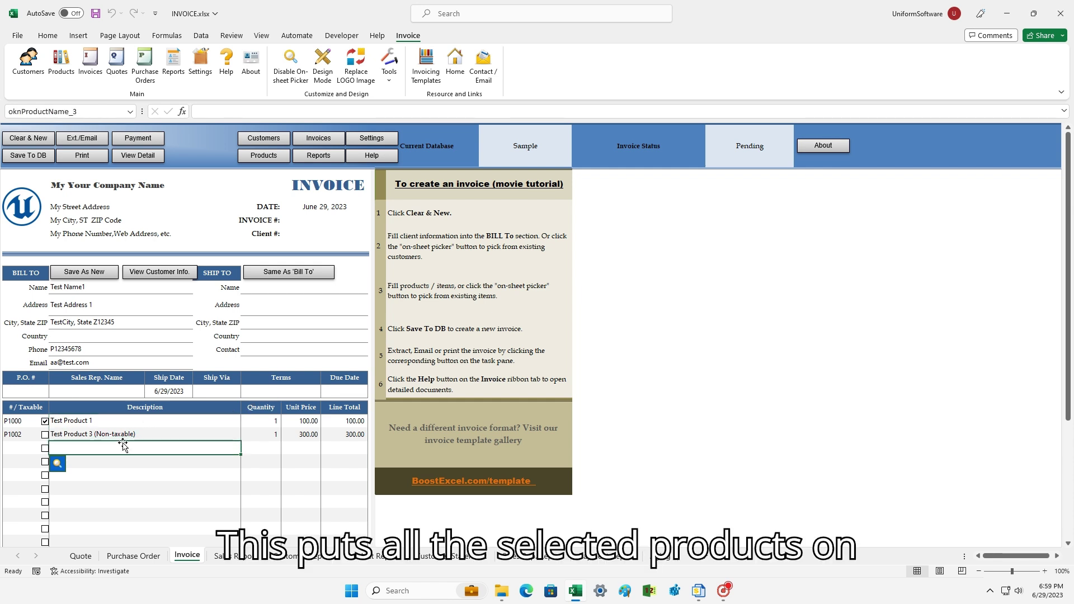
Add Test Product 2 (Service) as the third invoice line.
left_click(58, 464)
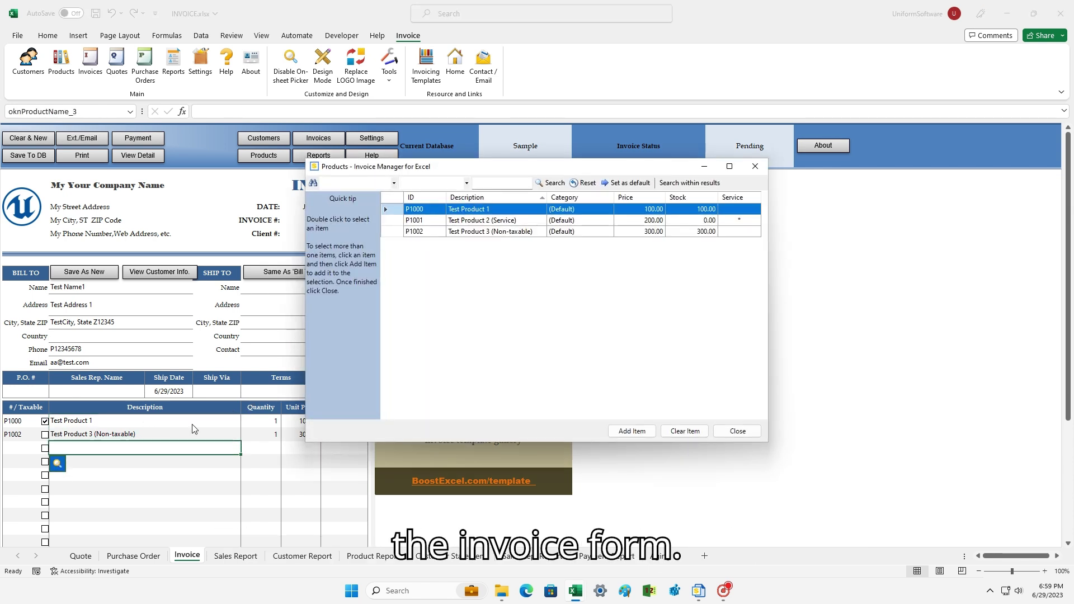
left_click(472, 221)
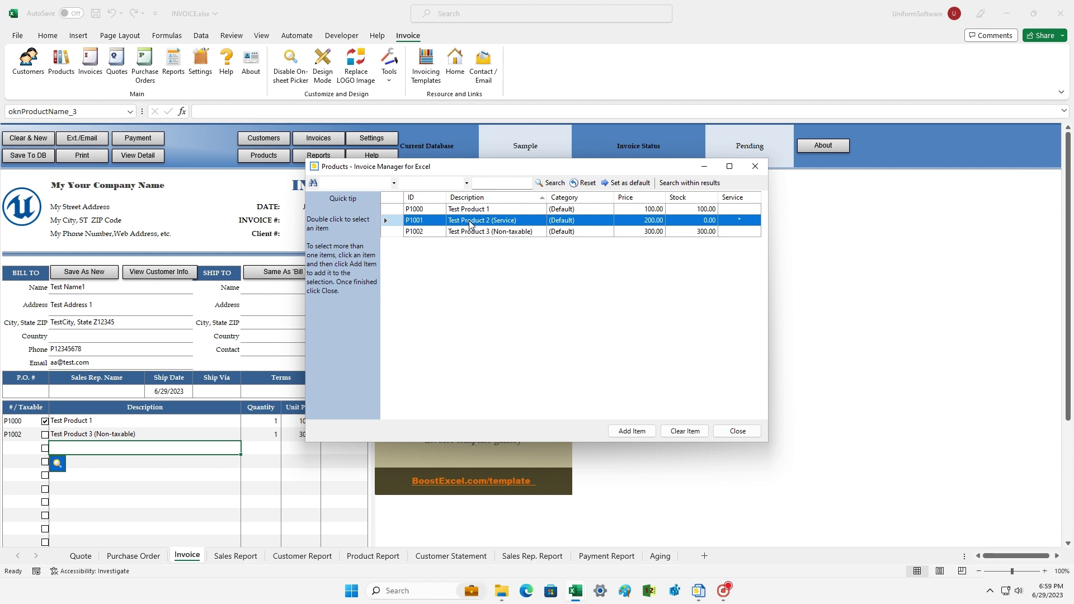
double_click(470, 224)
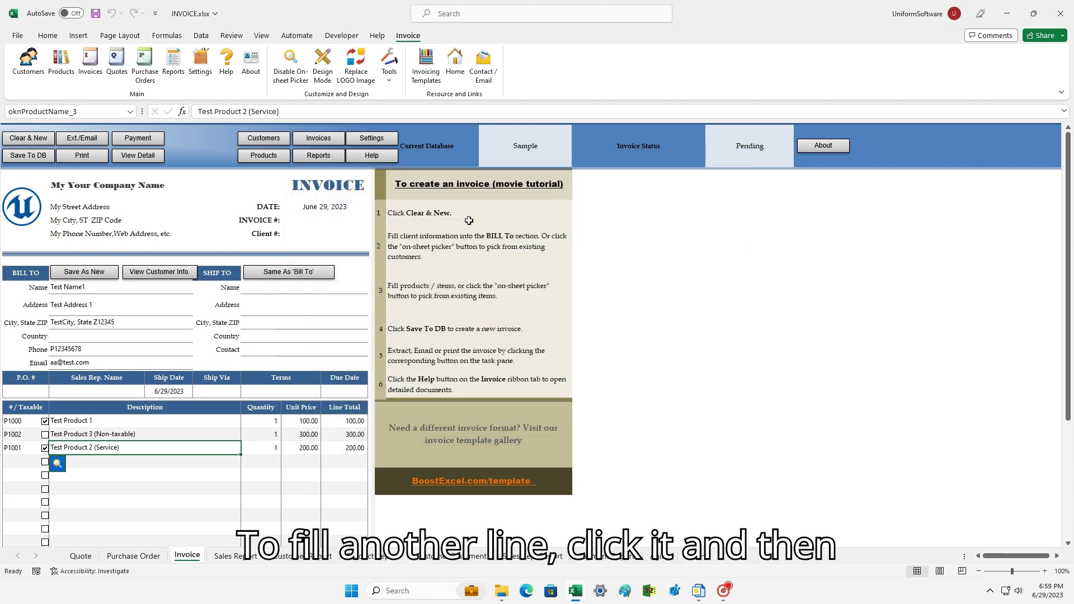
Set the second and third line quantities to 2 and 3.
left_click(273, 425)
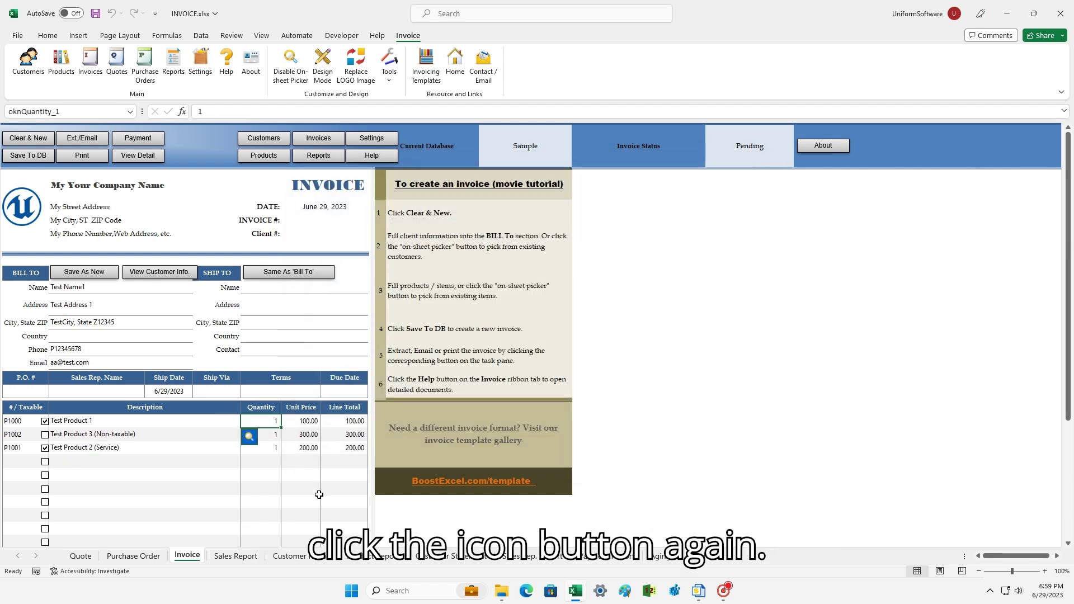
key("Return")
type("2")
key("Return")
type("3")
key("Return")
scroll(324, 481, "down", 3)
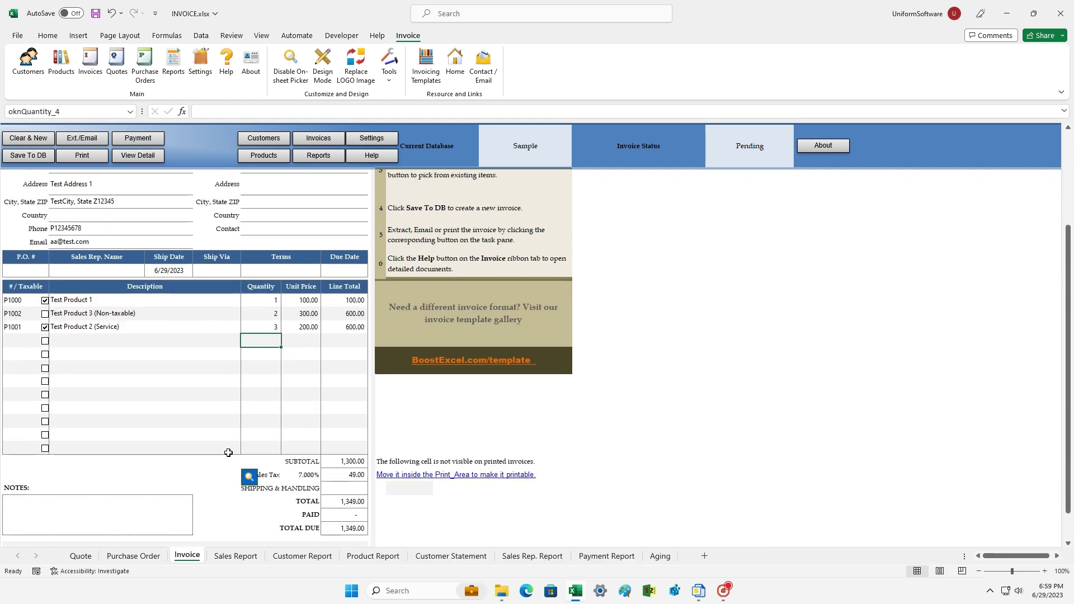
scroll(228, 452, "up", 3)
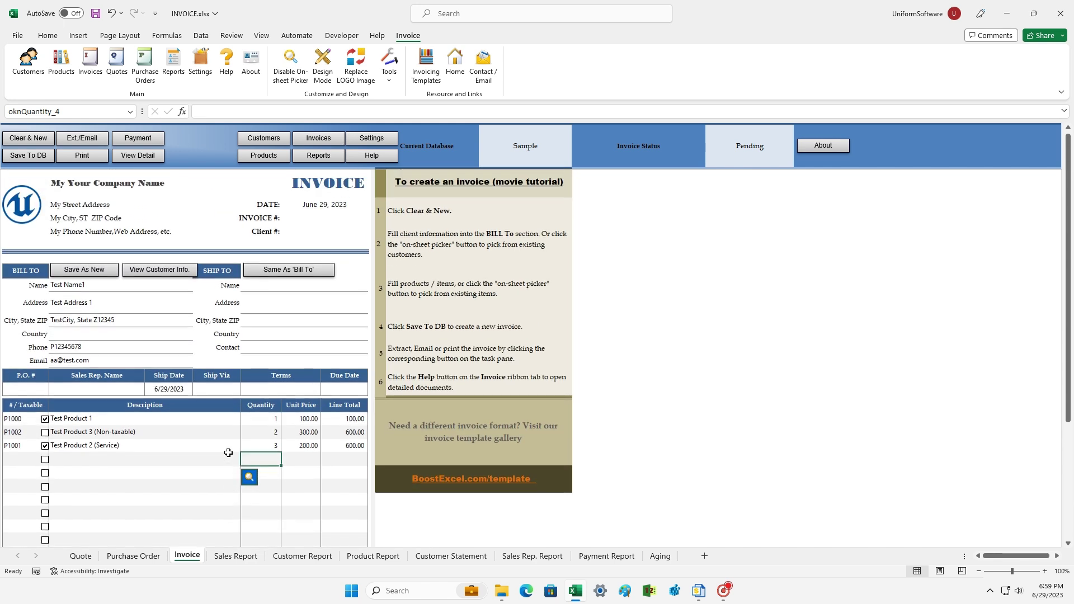
Save the invoice to the database with Save To DB so it gets a number.
left_click(95, 318)
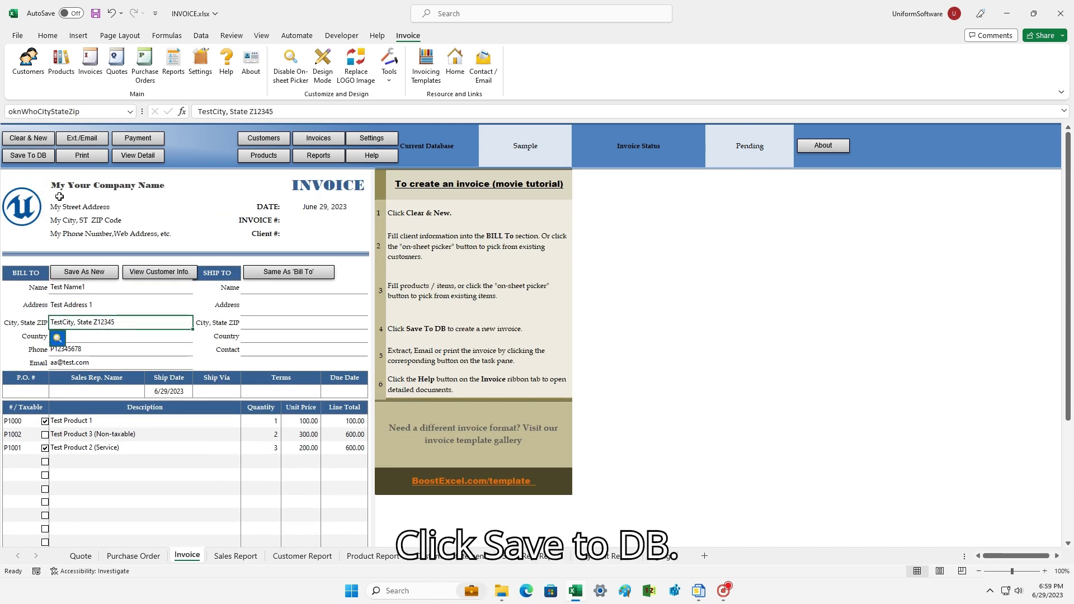
left_click(39, 159)
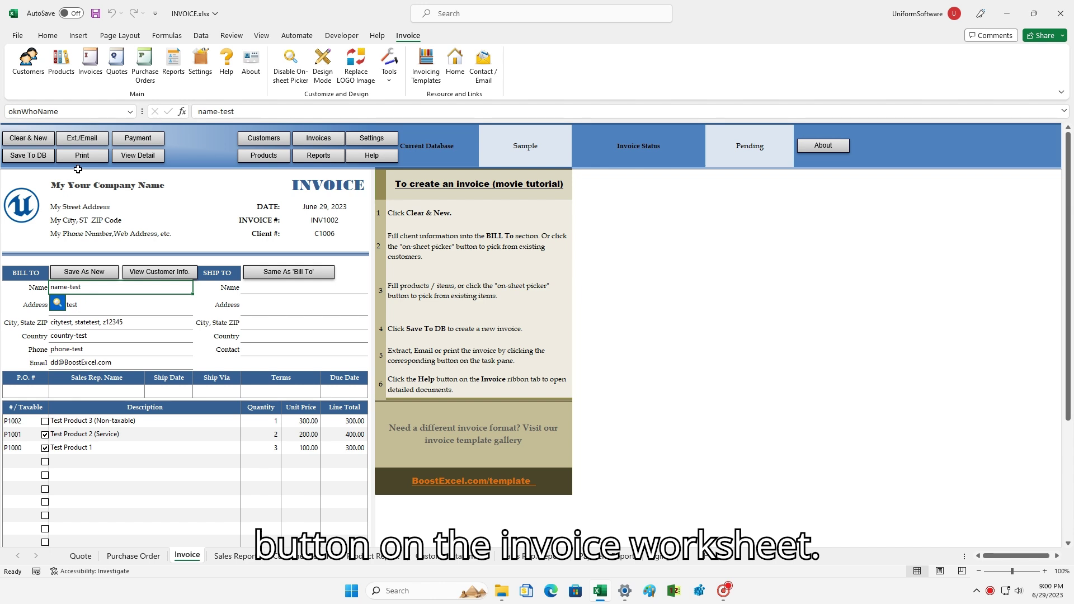
left_click(77, 334)
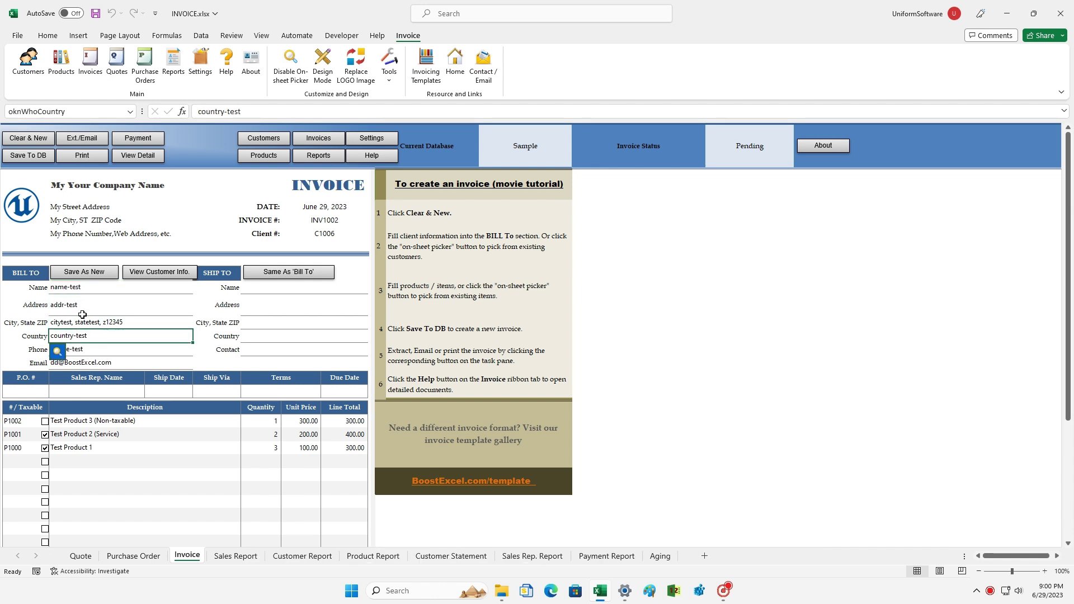
left_click(17, 35)
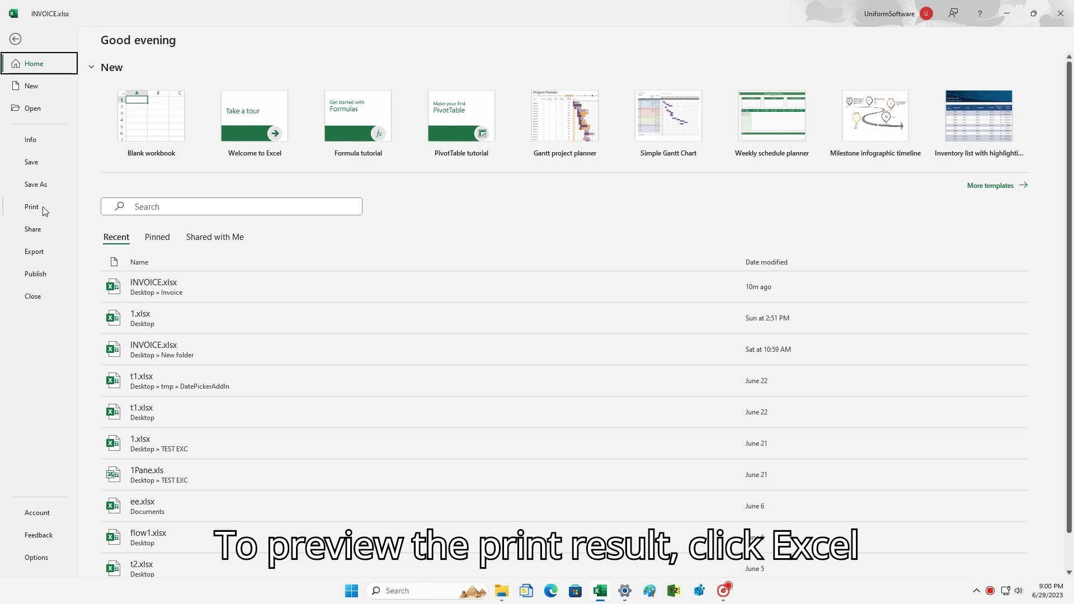
left_click(44, 208)
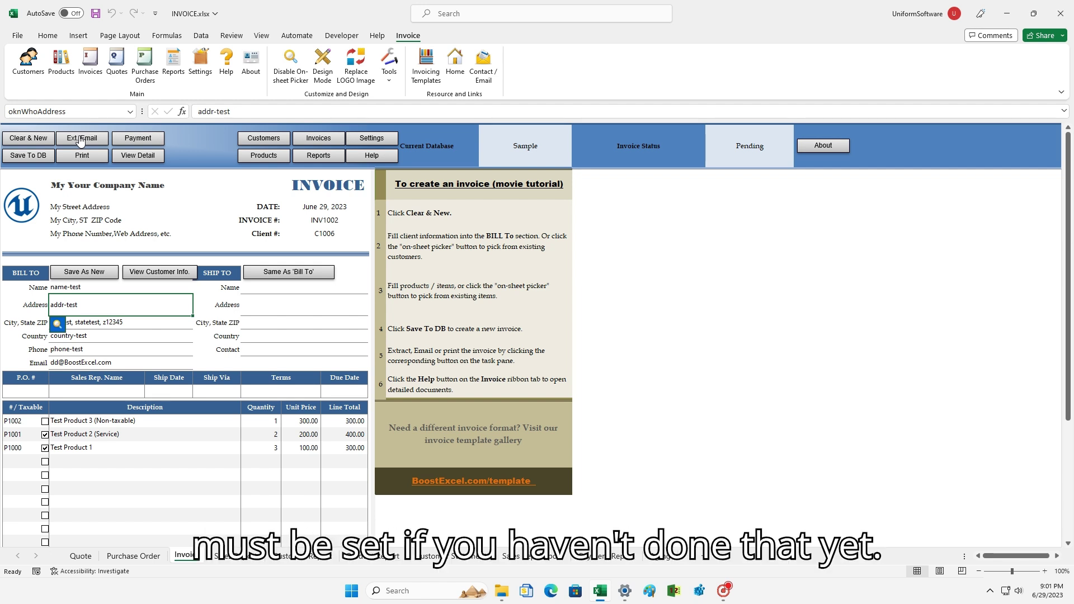
left_click(362, 140)
Open the Extract/Email settings and go through the SMTP server, port, login, sender and BCC fields.
left_click(363, 140)
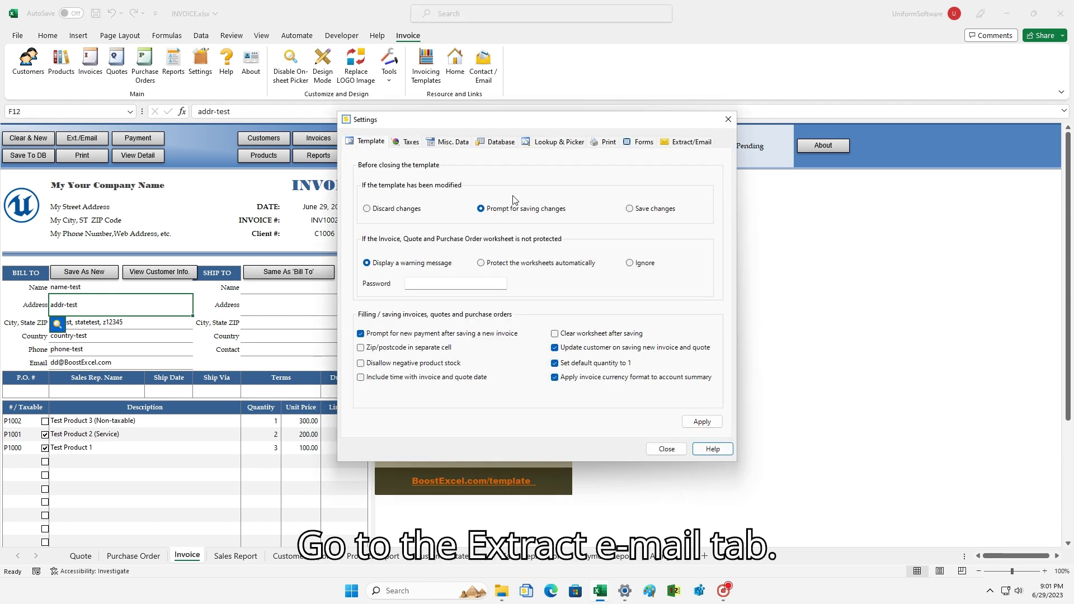
left_click(675, 145)
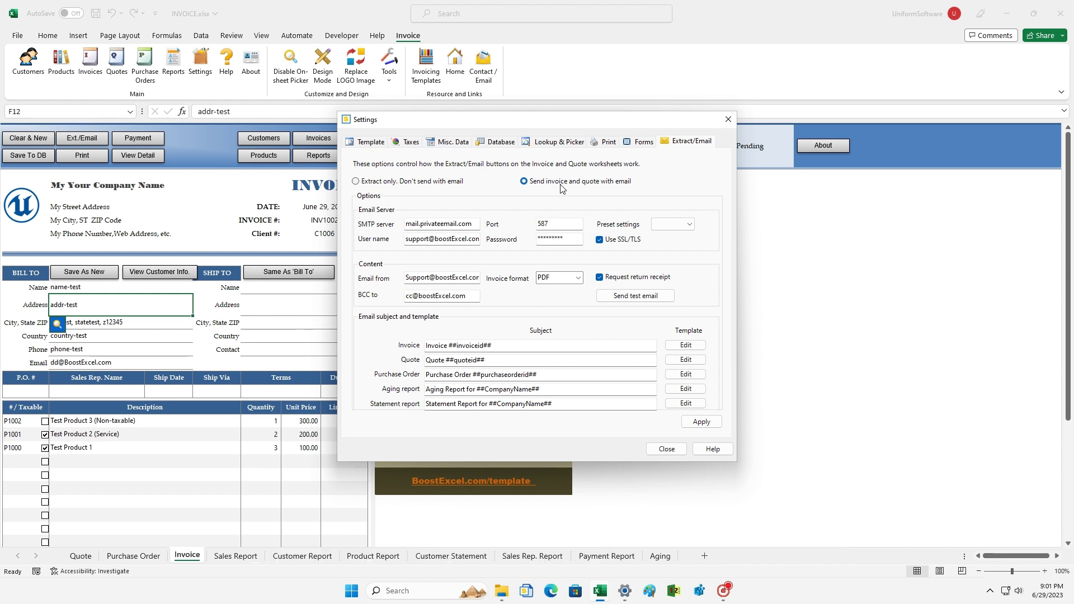
left_click(445, 224)
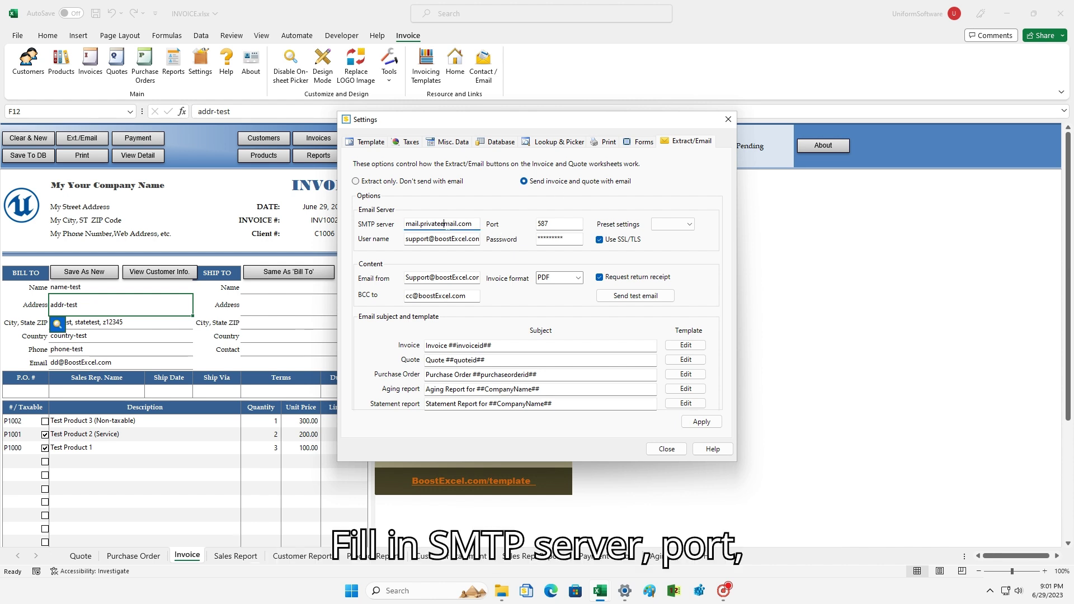
double_click(447, 225)
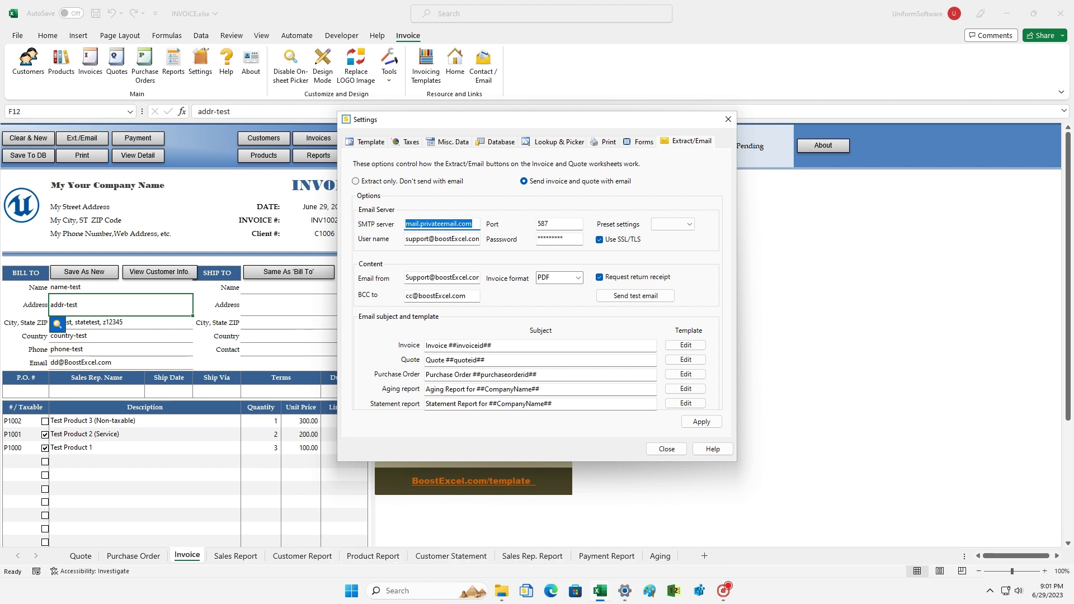
key("Tab")
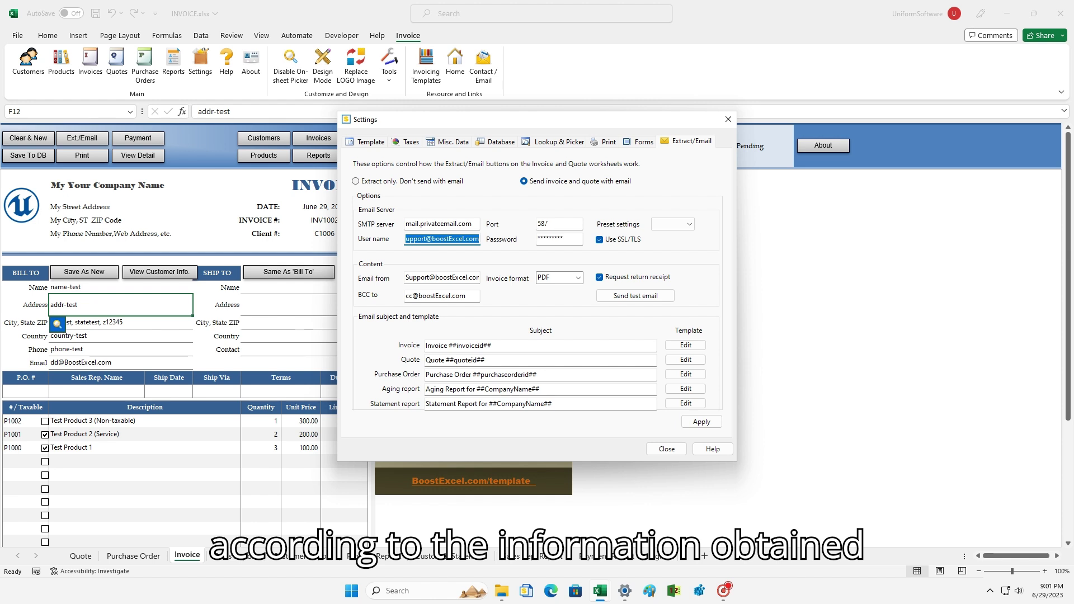
left_click(538, 224)
key("Tab")
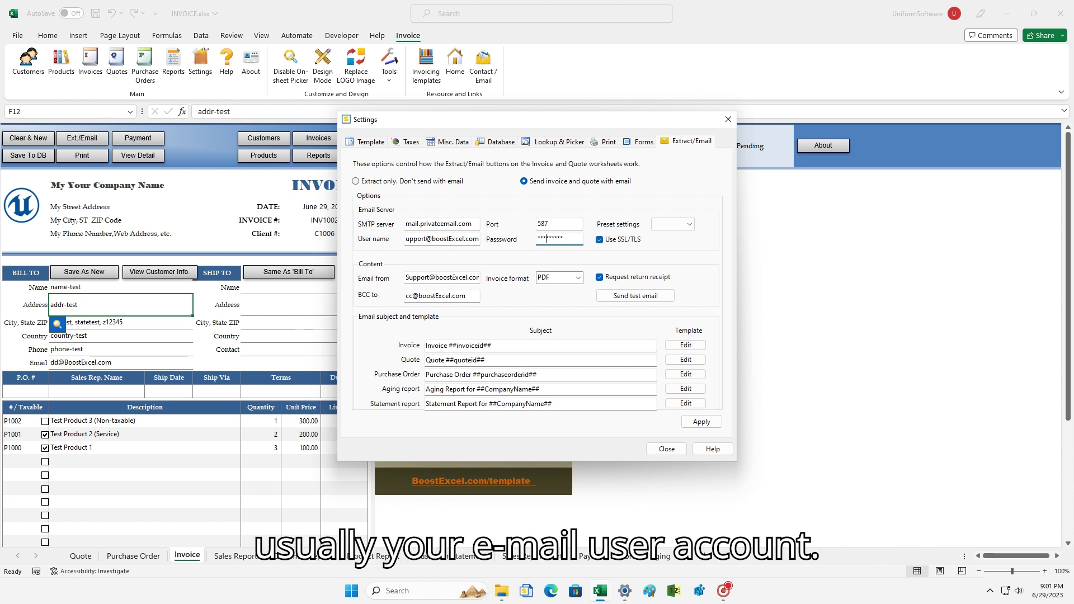
left_click(447, 278)
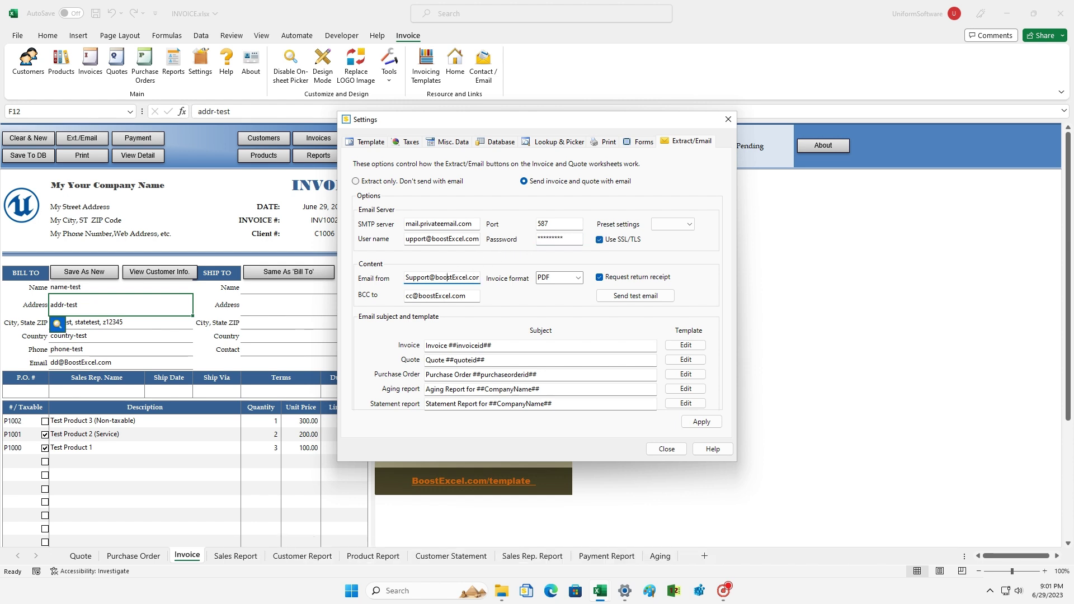
left_click(443, 296)
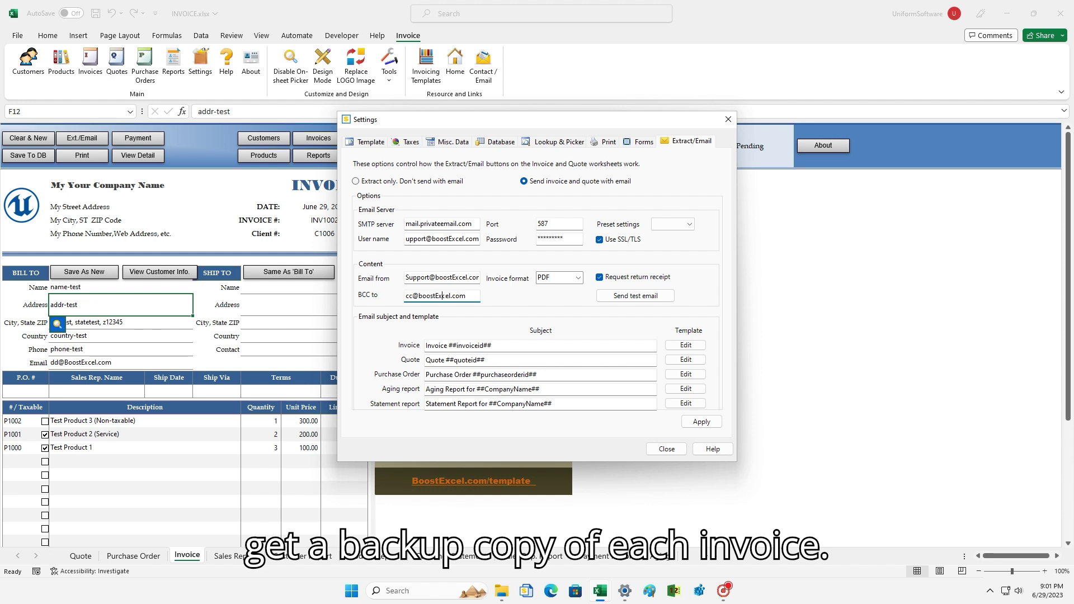
key("Tab")
left_click(578, 278)
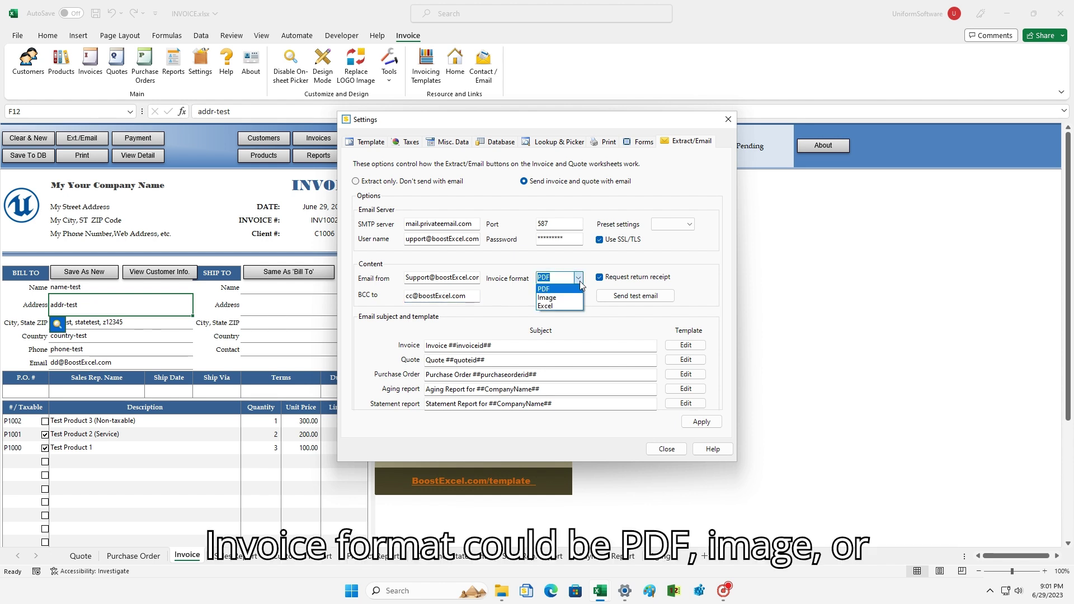
left_click(580, 281)
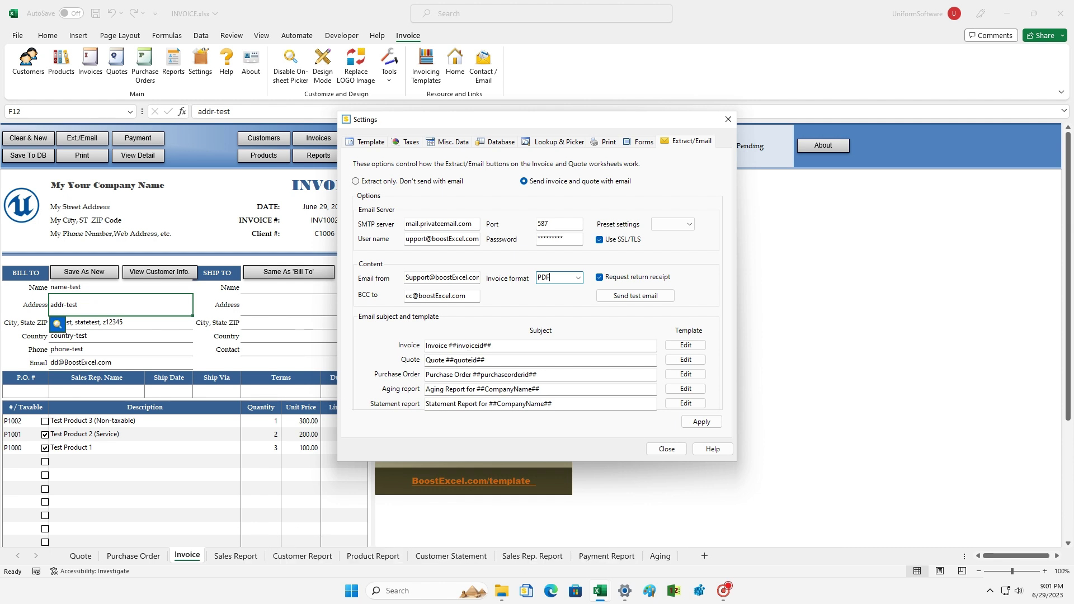
left_click_drag(448, 345, 491, 345)
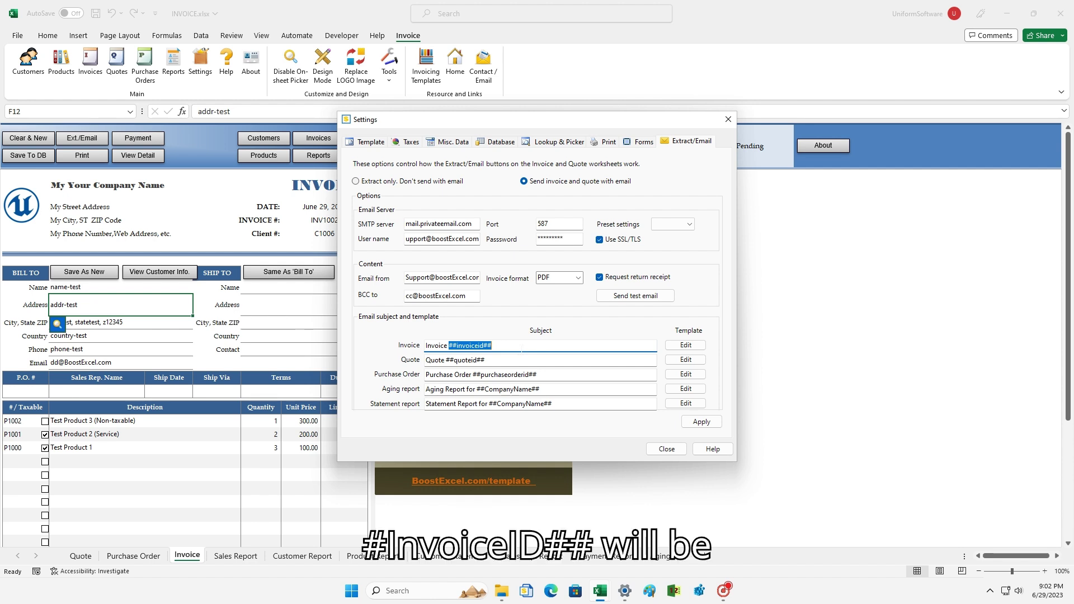
left_click(523, 345)
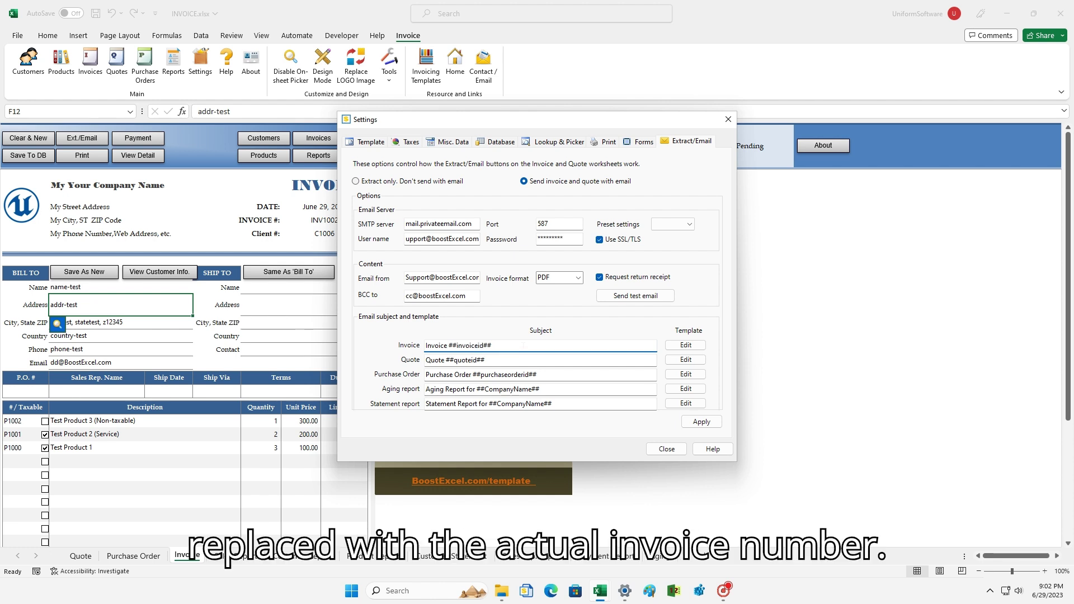
left_click(692, 347)
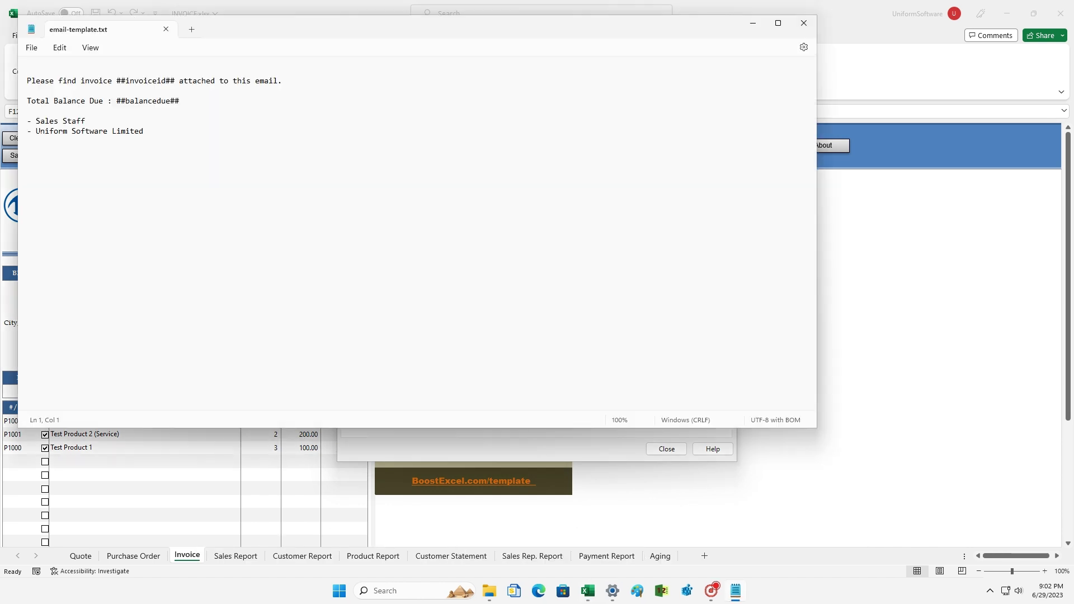
Add a 'Thanks for your Business!' line above the '- Sales Staff' signature.
left_click_drag(27, 131, 143, 131)
left_click(27, 110)
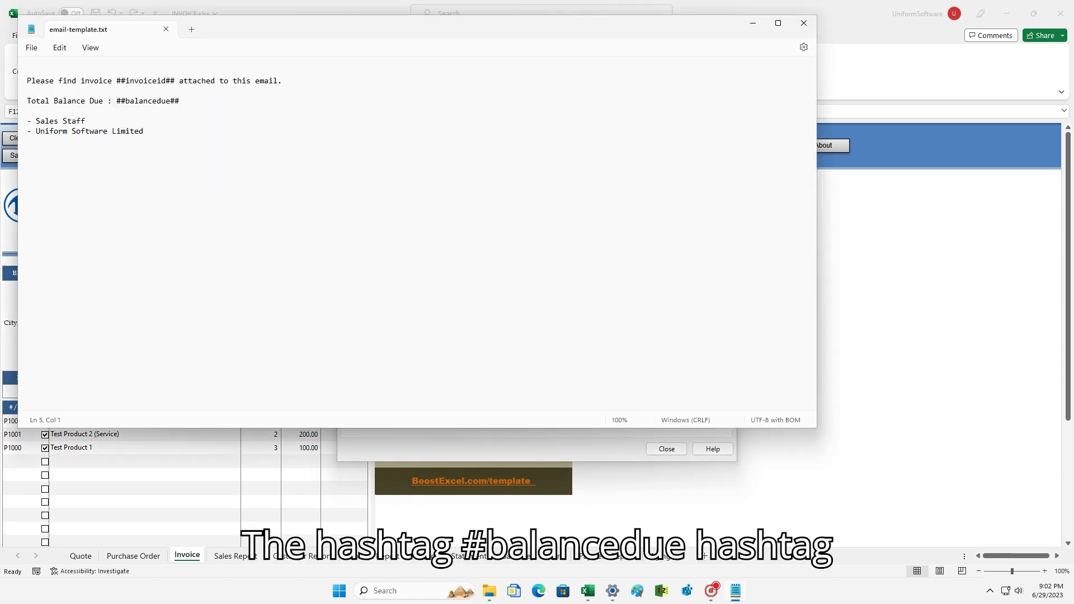
key("Return")
key("Return")
type("Thanks for your Bu")
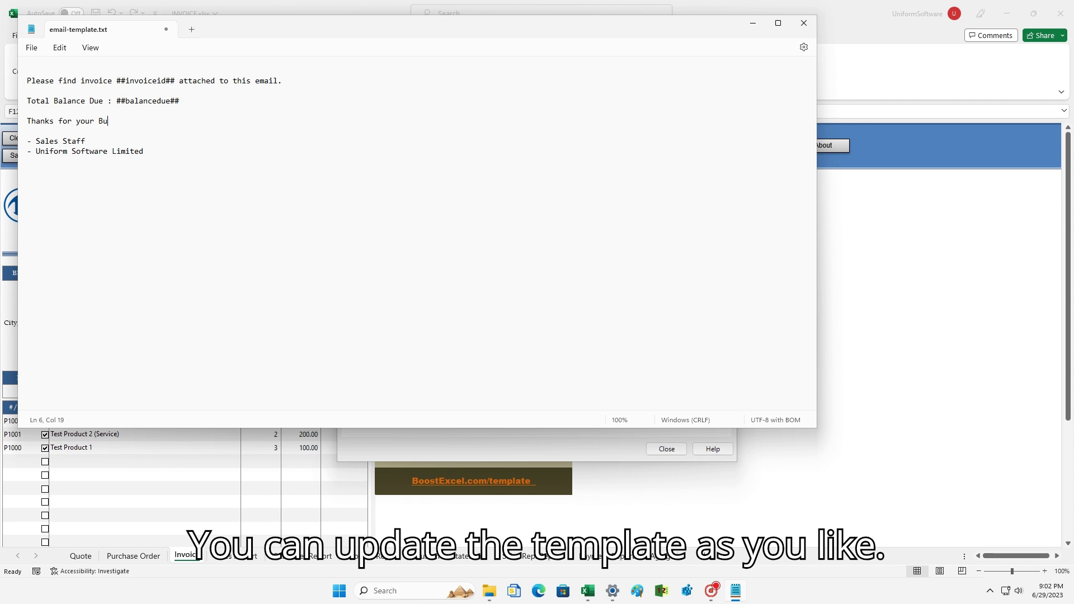
type("siness!")
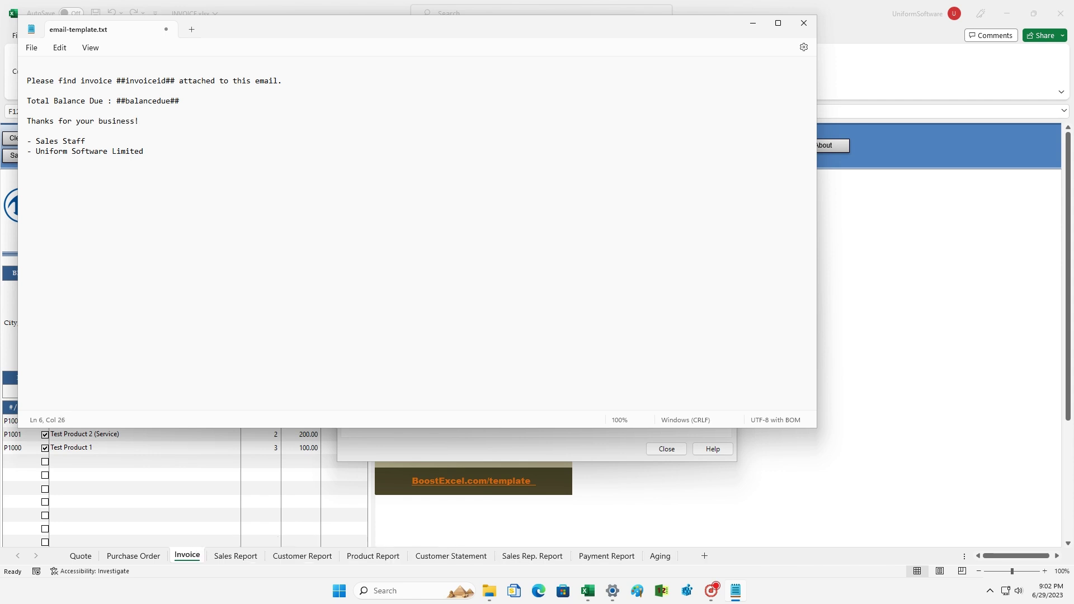
Save email-template.txt and close Notepad.
left_click(32, 50)
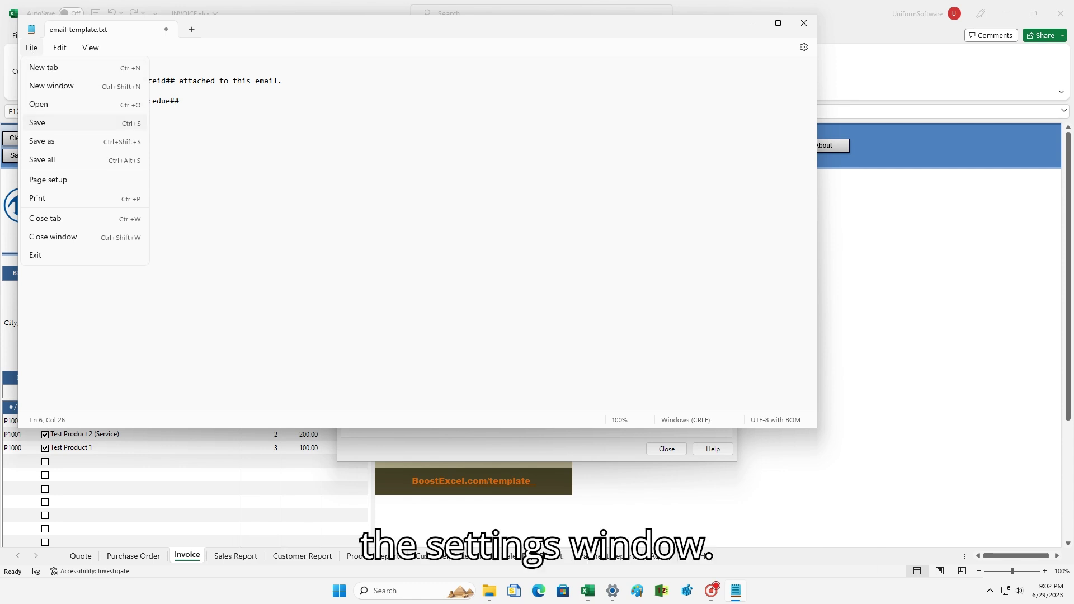
left_click(49, 123)
left_click(803, 23)
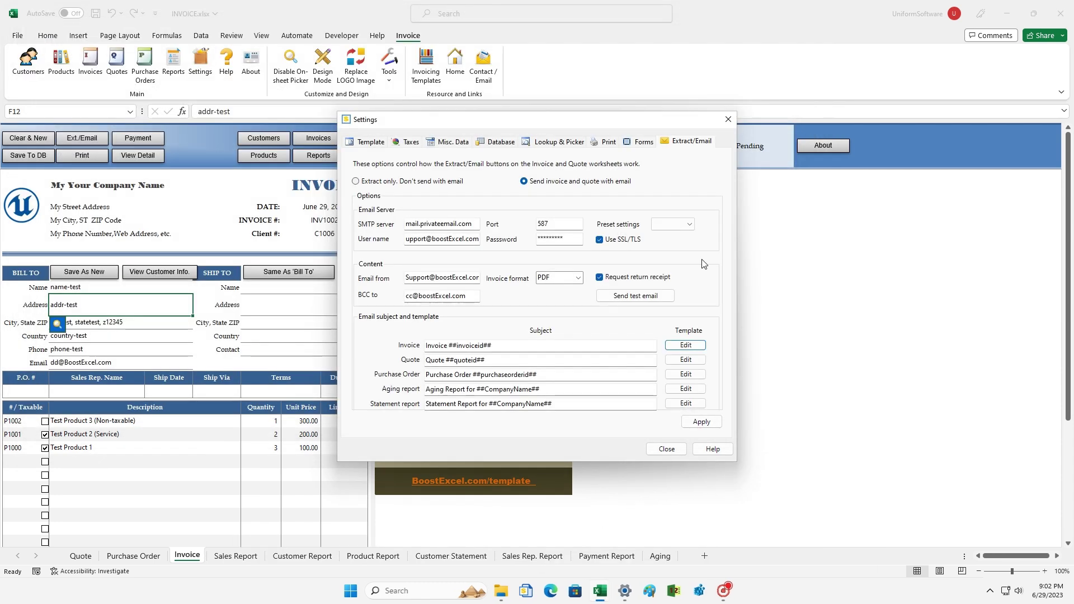
Apply the changed email settings, confirm a successful test email, and close Settings.
left_click(698, 421)
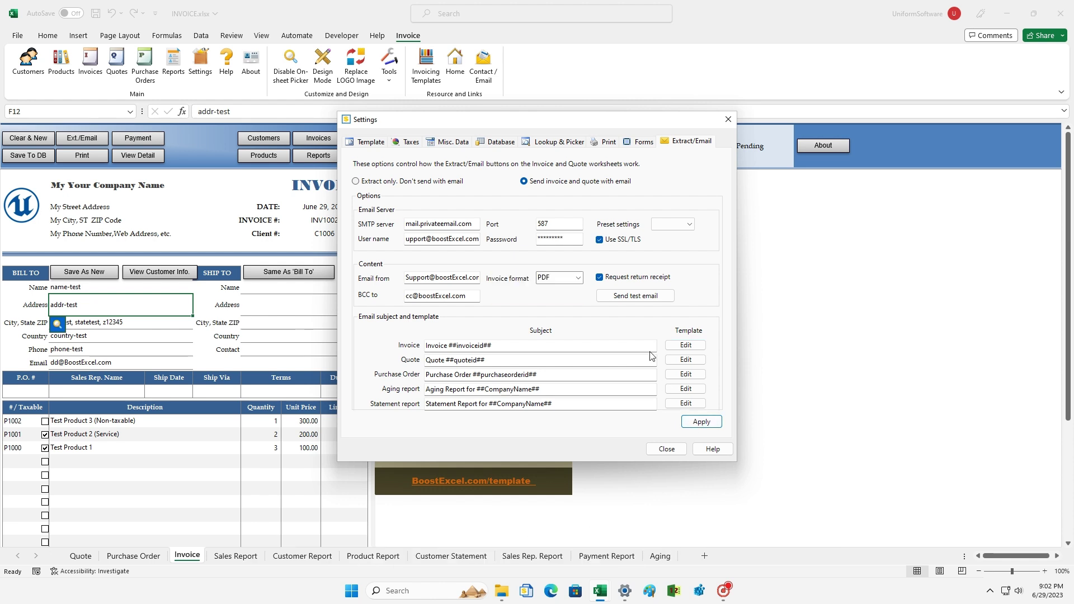
left_click(633, 297)
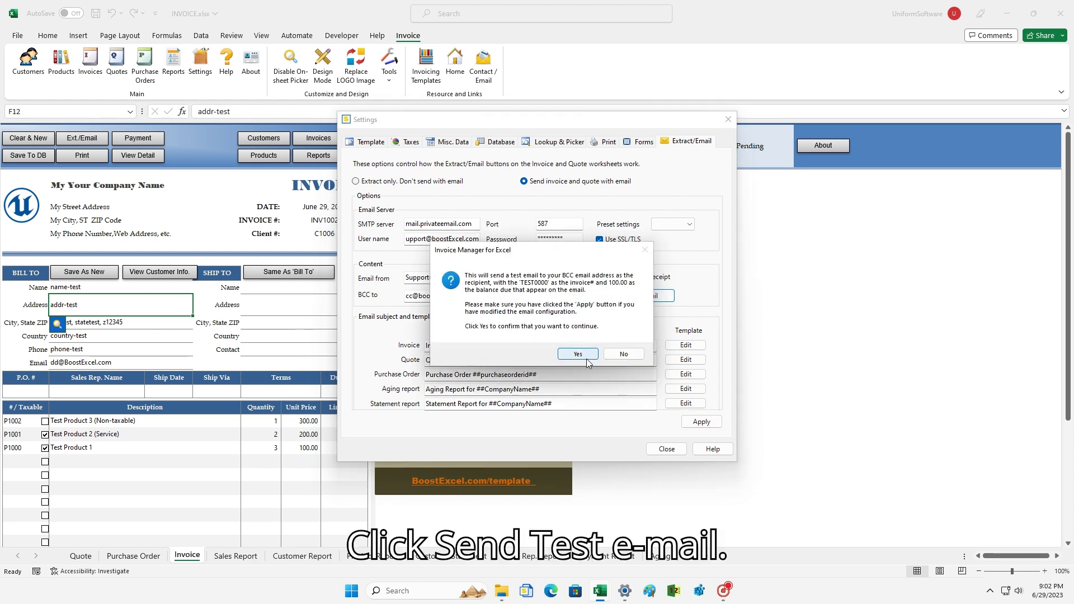
left_click(579, 354)
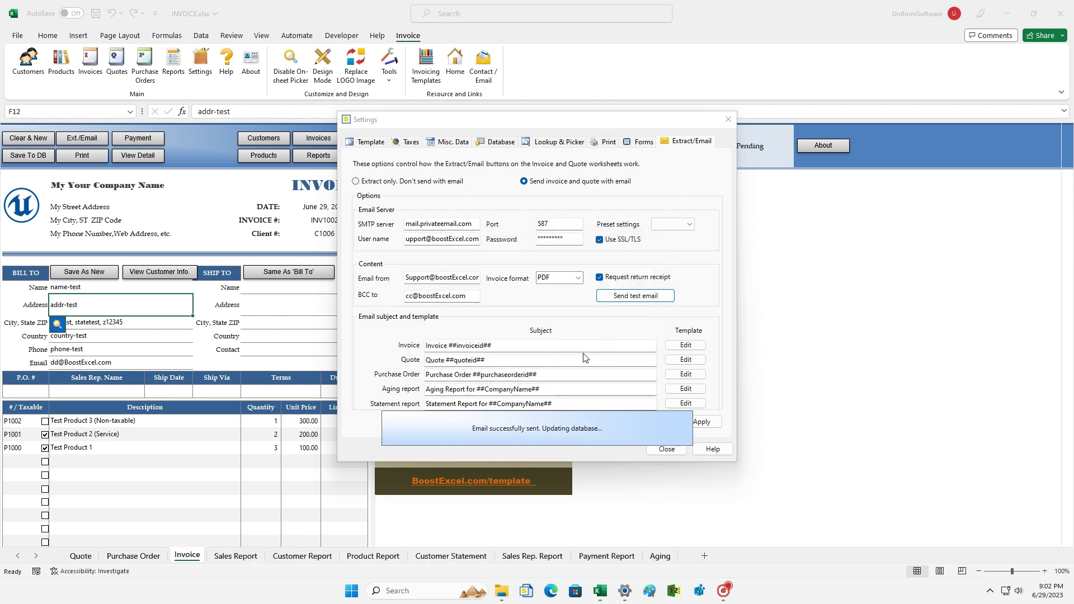
left_click(584, 332)
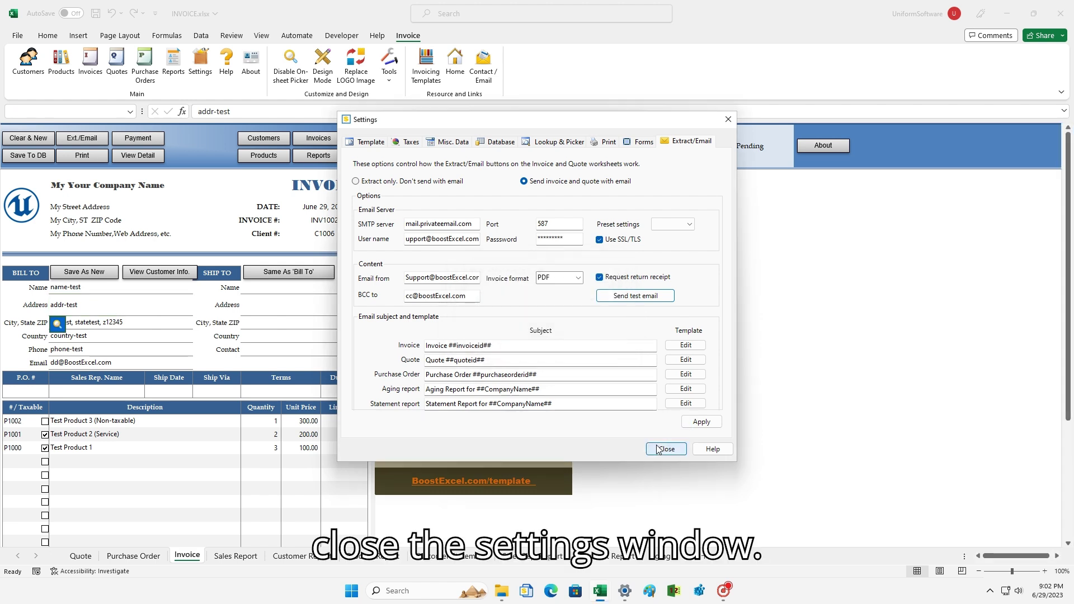
left_click(666, 448)
left_click(117, 328)
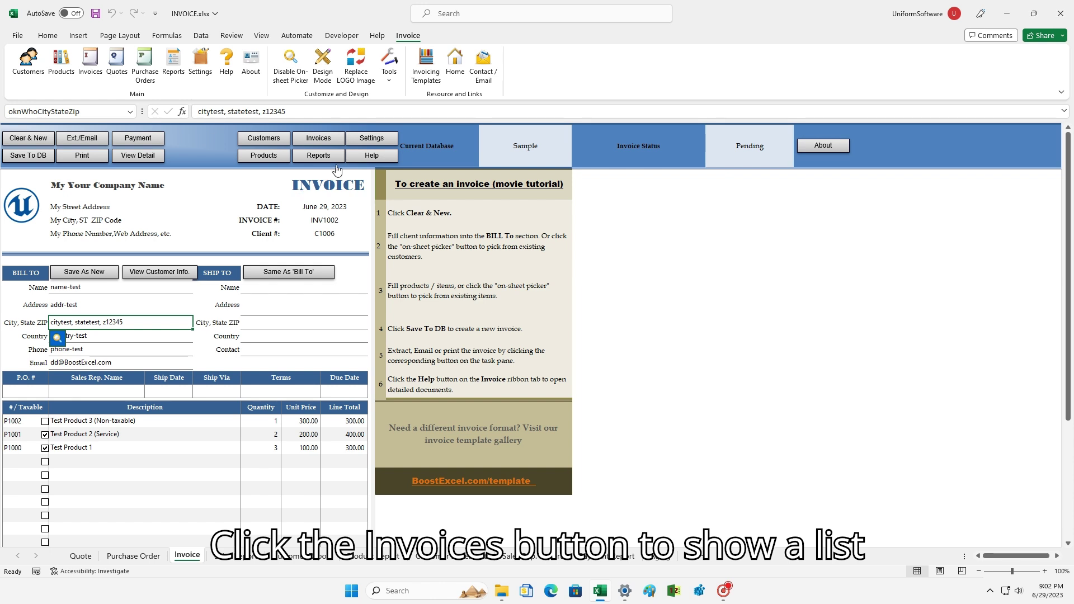
Load the saved pending invoice from the Invoices list back onto the invoice sheet.
left_click(315, 138)
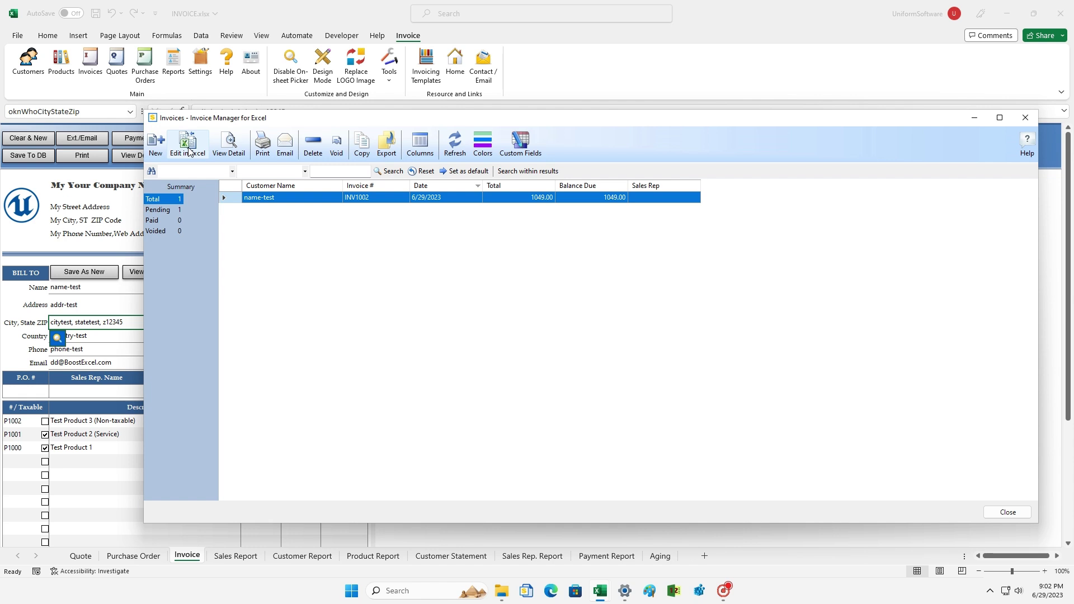
left_click(187, 147)
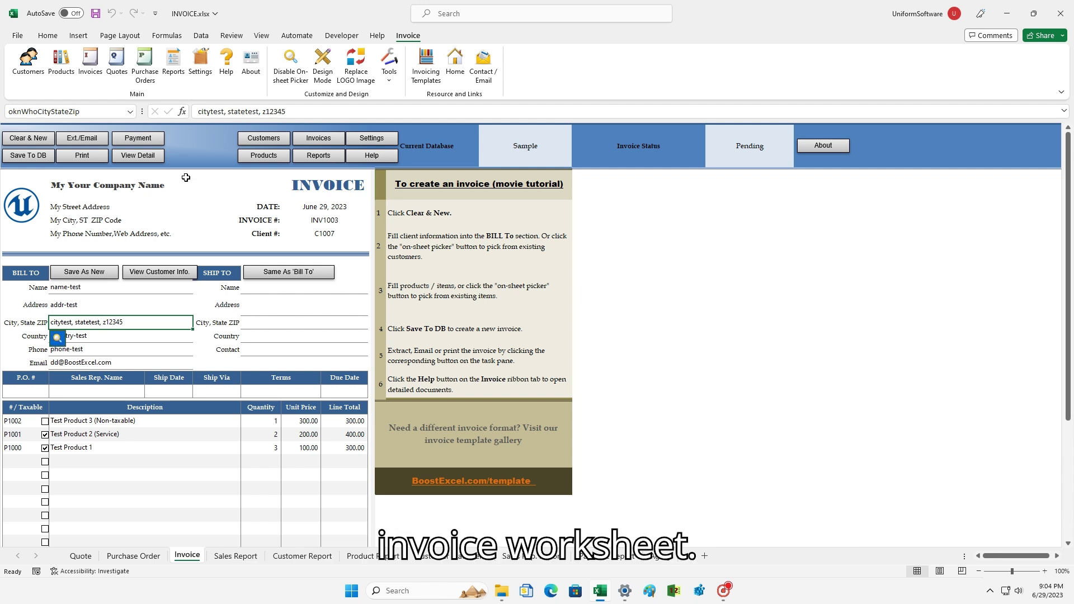
Extract invoice INV1003 to INV1003.pdf and attach it to an Outlook email.
left_click(86, 142)
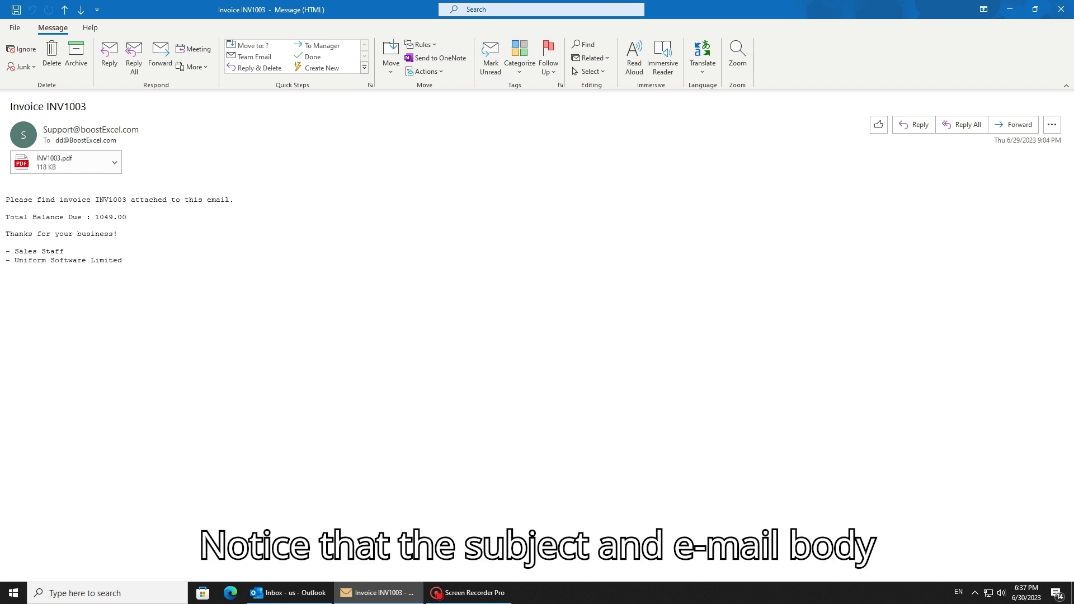
triple_click(31, 234)
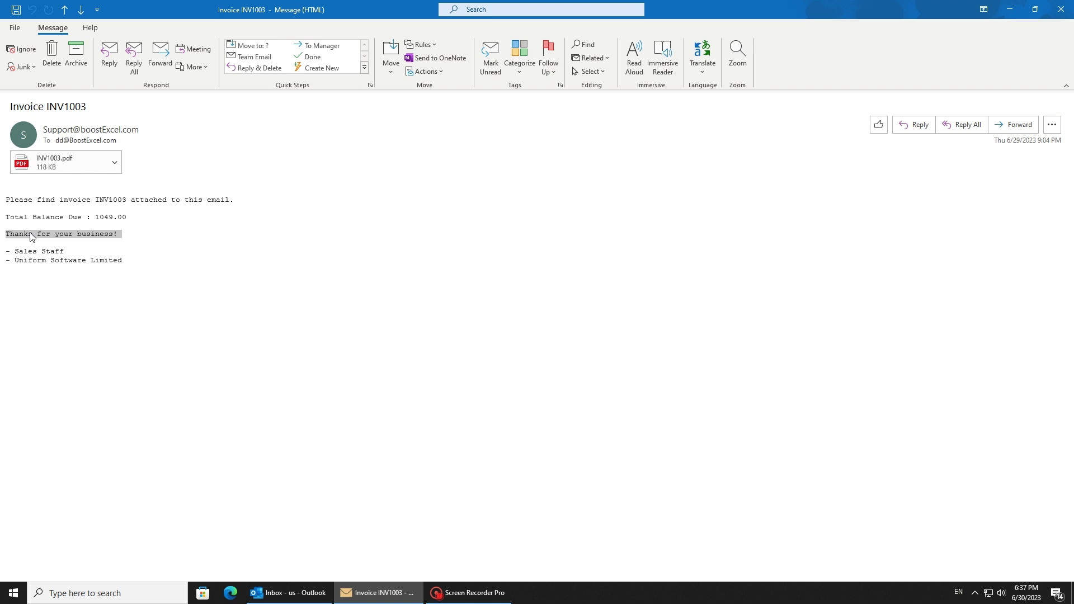
left_click(129, 239)
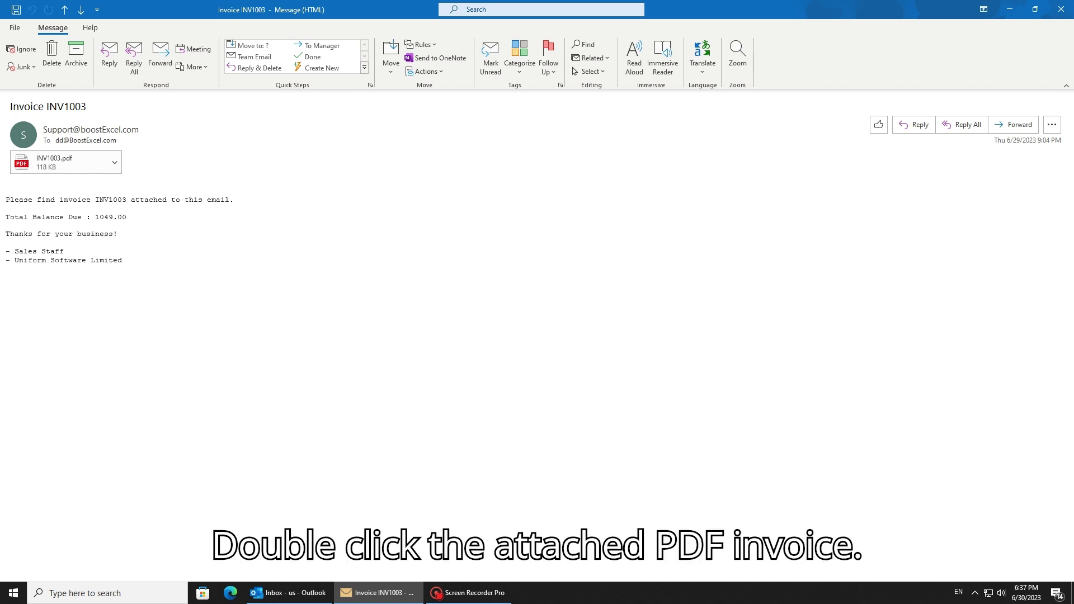
double_click(71, 173)
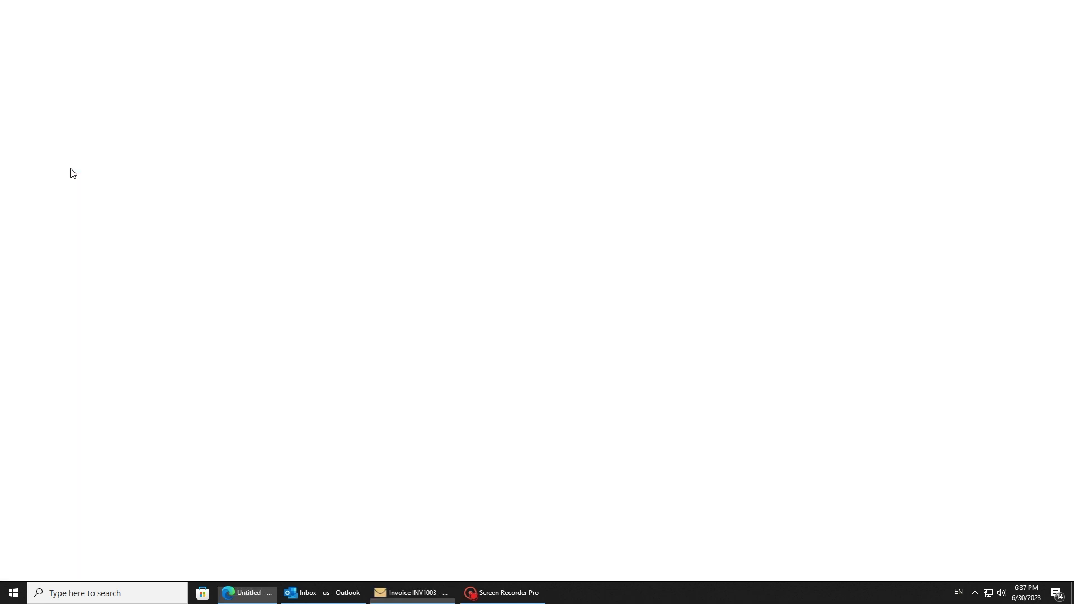